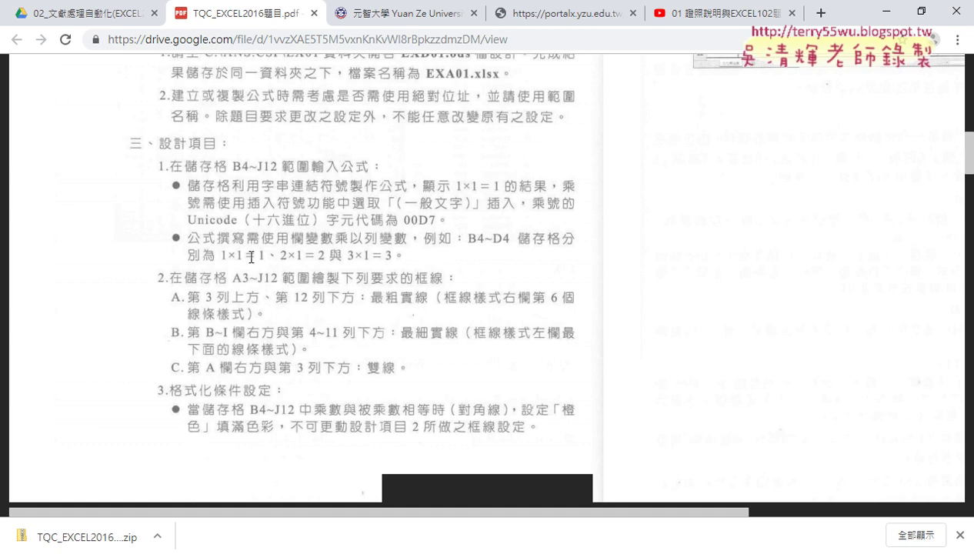
- Minimize Chrome and bring the EXD01.ods workbook in Excel to the front
{"action": "left_click", "coordinate": [886, 11]}
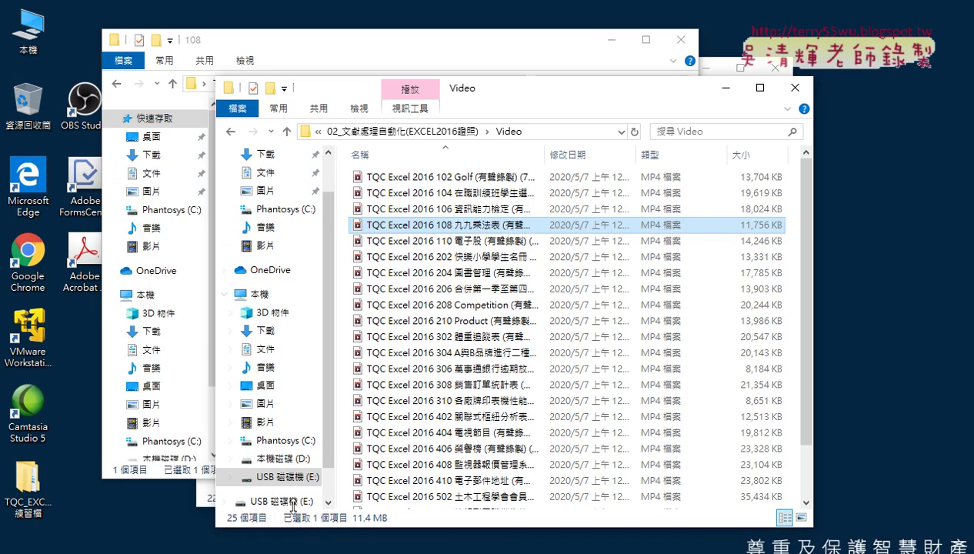
{"action": "mouse_move", "coordinate": [242, 551]}
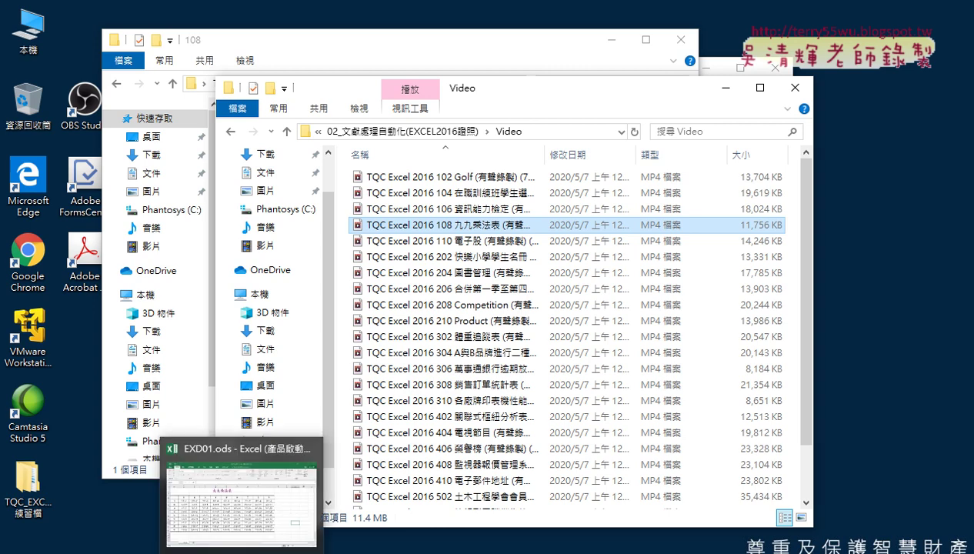
{"action": "left_click", "coordinate": [244, 525]}
{"action": "left_click", "coordinate": [131, 254]}
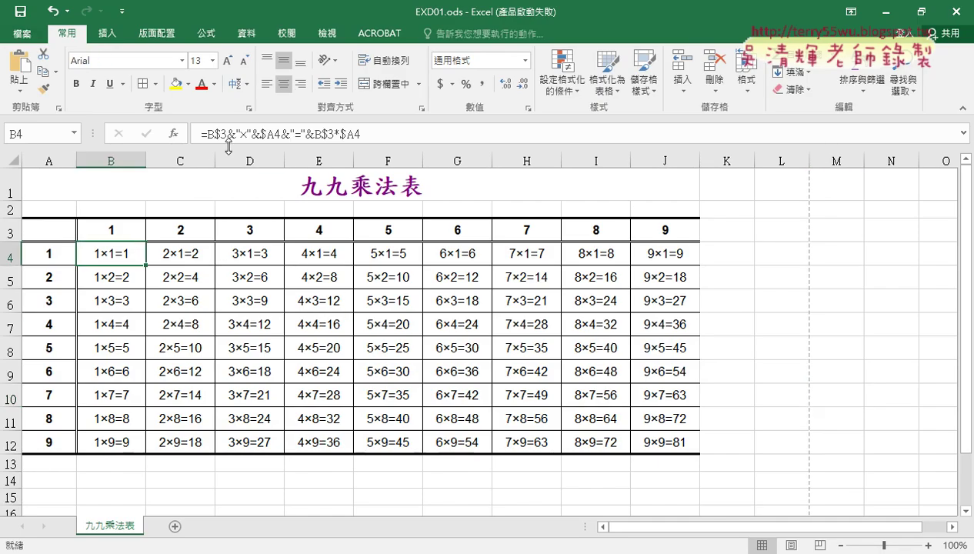
- Review the $3 reference in B4's formula without changing it, then return to the task PDF
{"action": "left_click_drag", "start_coordinate": [216, 134], "coordinate": [227, 134]}
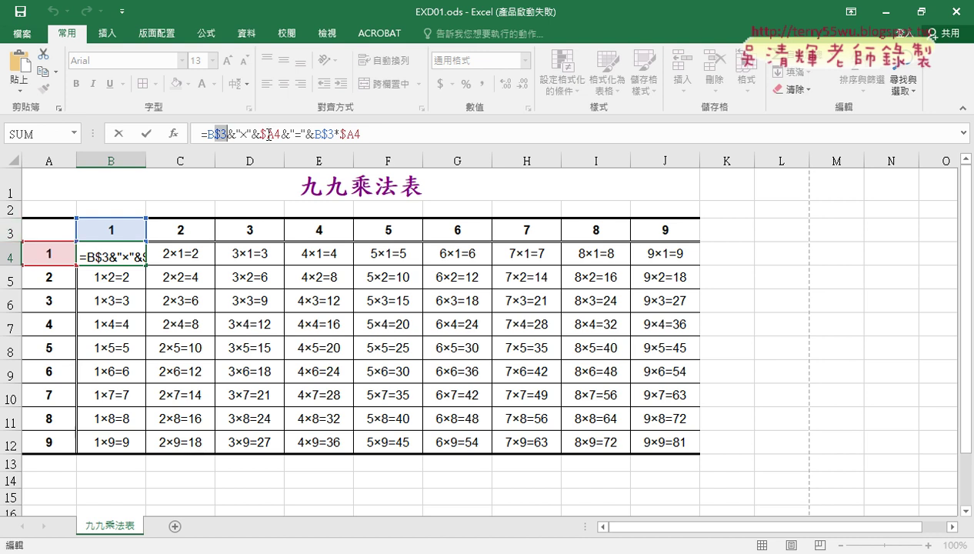
{"action": "left_click", "coordinate": [153, 142]}
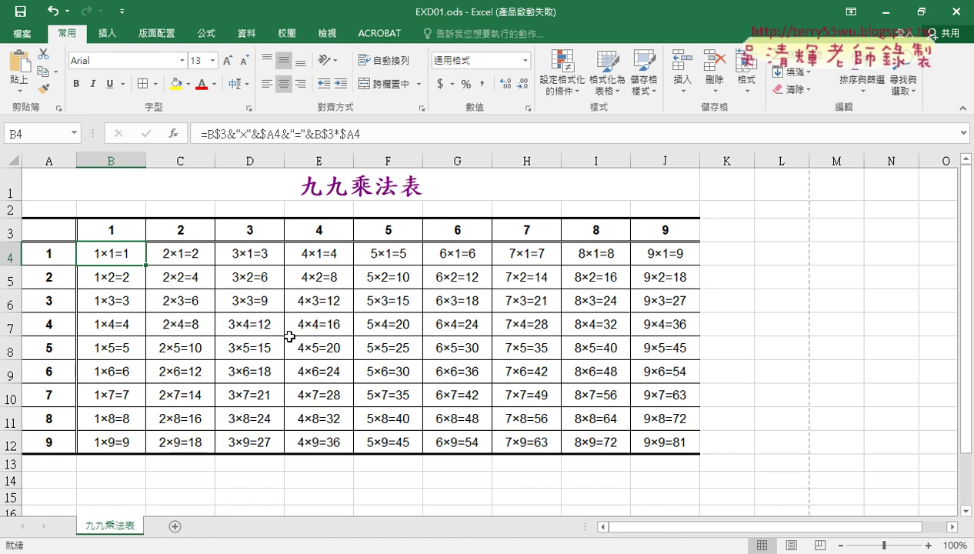
{"action": "left_click", "coordinate": [21, 34]}
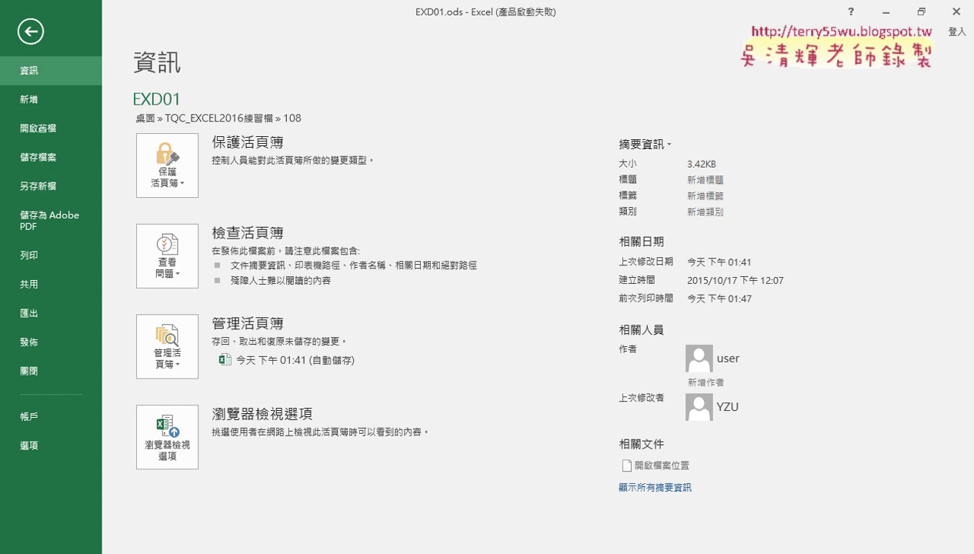
{"action": "key", "text": "alt+Tab"}
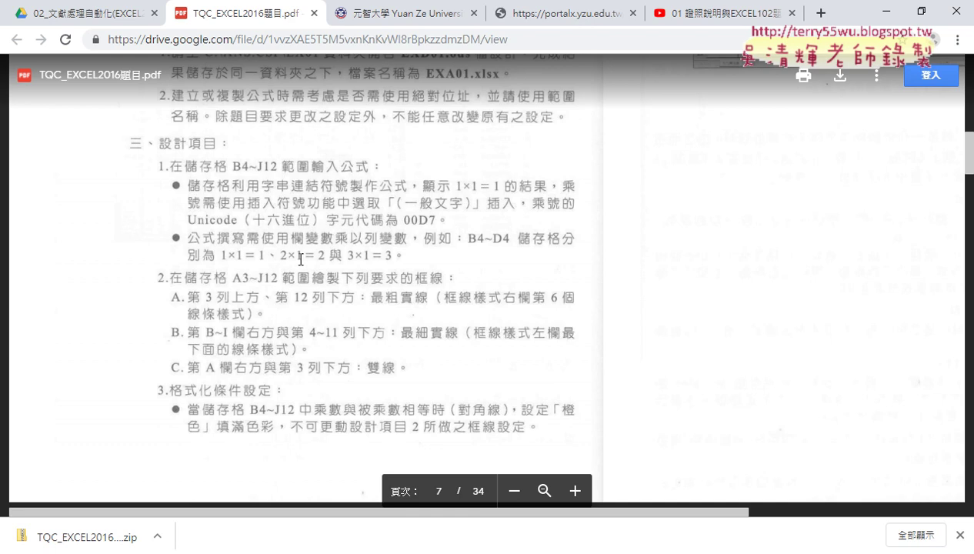
- Zoom the PDF in and mark the table's thick top and bottom borders
{"action": "left_click", "coordinate": [583, 491]}
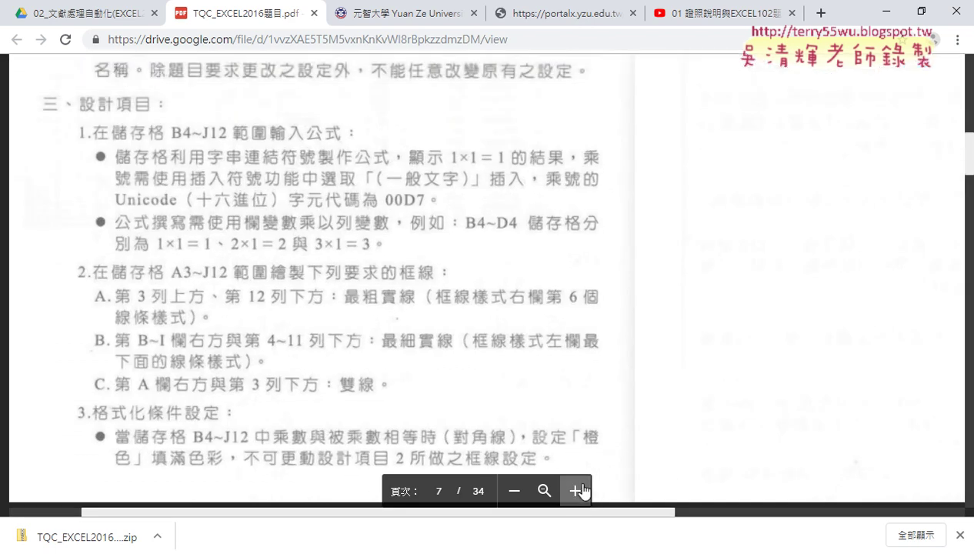
{"action": "scroll", "coordinate": [474, 348], "scroll_direction": "down", "scroll_amount": 1}
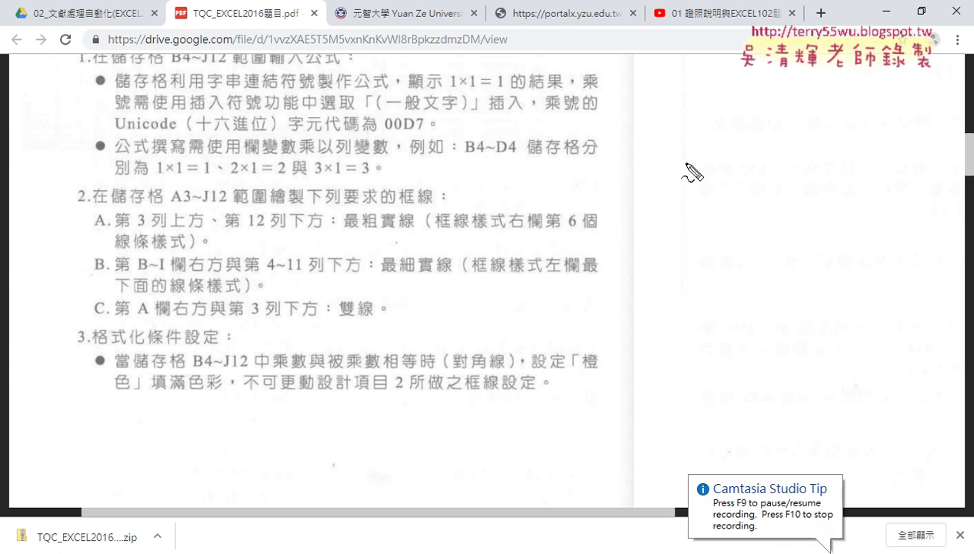
{"action": "left_click_drag", "start_coordinate": [667, 156], "coordinate": [812, 153]}
{"action": "left_click_drag", "start_coordinate": [665, 296], "coordinate": [840, 306]}
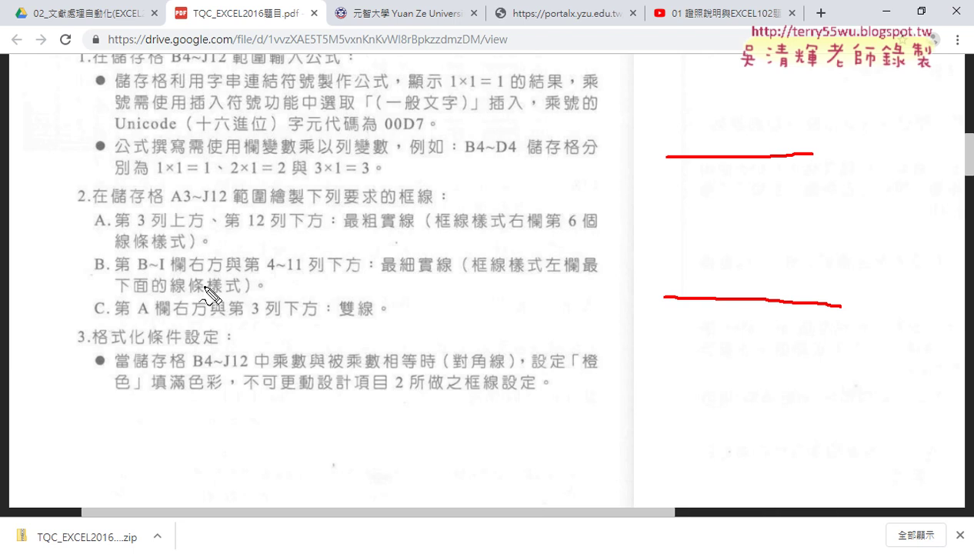
- Sketch the table's vertical column lines and thin horizontal row lines on the page
{"action": "left_click_drag", "start_coordinate": [685, 186], "coordinate": [686, 289]}
{"action": "left_click_drag", "start_coordinate": [711, 170], "coordinate": [710, 283]}
{"action": "left_click_drag", "start_coordinate": [743, 171], "coordinate": [744, 286]}
{"action": "left_click_drag", "start_coordinate": [767, 168], "coordinate": [768, 273]}
{"action": "mouse_move", "coordinate": [788, 181]}
{"action": "left_mouse_down"}
{"action": "mouse_move", "coordinate": [791, 287]}
{"action": "mouse_move", "coordinate": [814, 284]}
{"action": "left_mouse_up"}
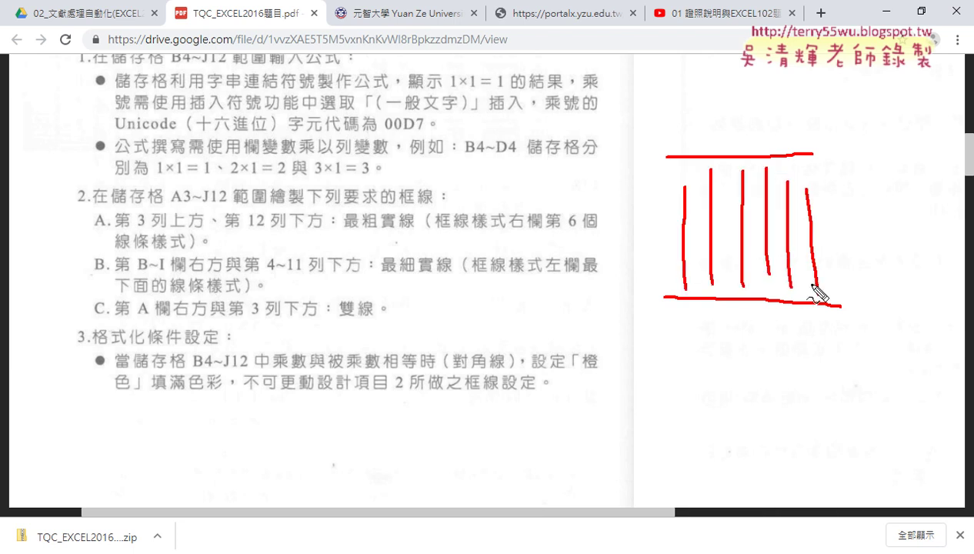
{"action": "left_click_drag", "start_coordinate": [679, 191], "coordinate": [777, 191]}
{"action": "left_click_drag", "start_coordinate": [697, 219], "coordinate": [811, 218]}
{"action": "left_click_drag", "start_coordinate": [696, 251], "coordinate": [782, 251]}
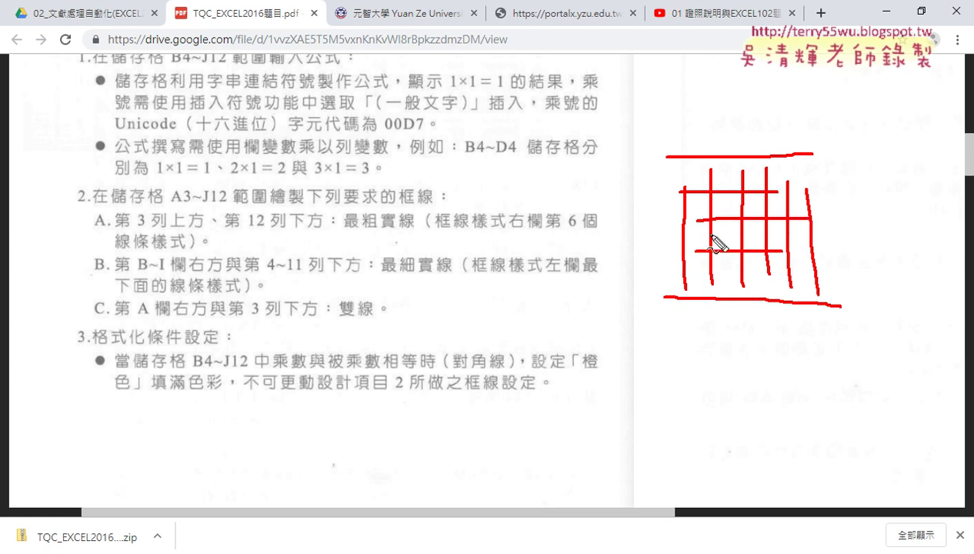
- Underline the 雙線 double-line requirement, clear the annotations, and return to Excel
{"action": "left_click_drag", "start_coordinate": [340, 319], "coordinate": [372, 320]}
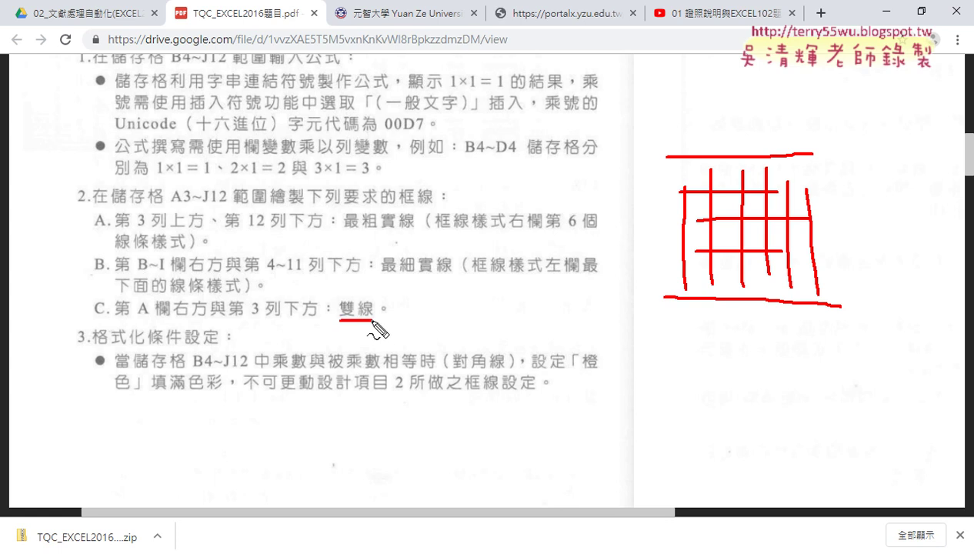
{"action": "key", "text": "Escape"}
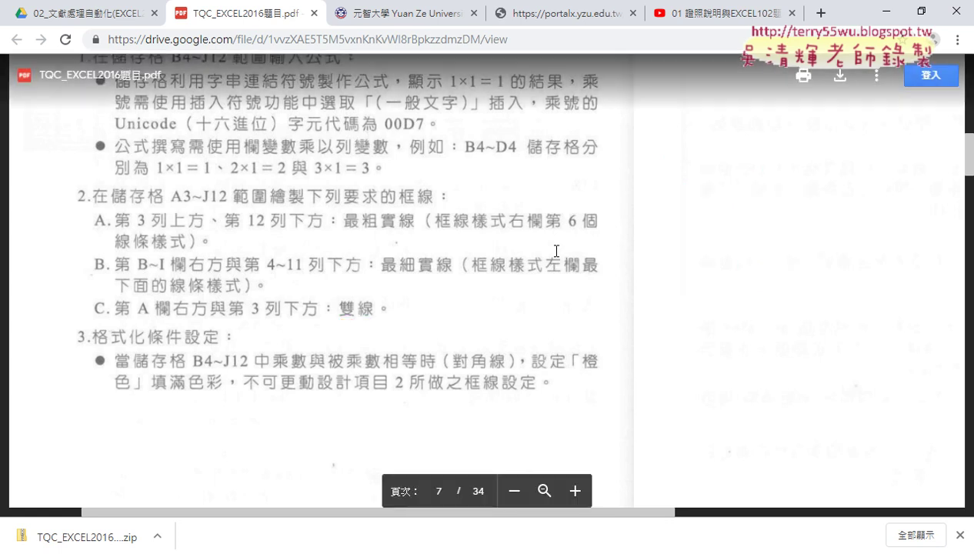
{"action": "key", "text": "alt+Tab"}
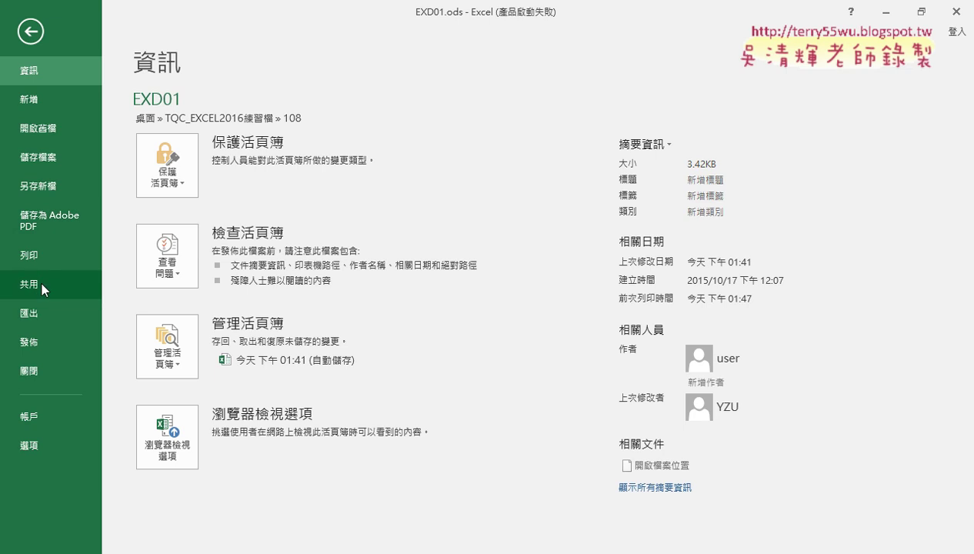
- Check the worksheet's print preview at page zoom, then return to the sheet and select G7
{"action": "left_click", "coordinate": [42, 253]}
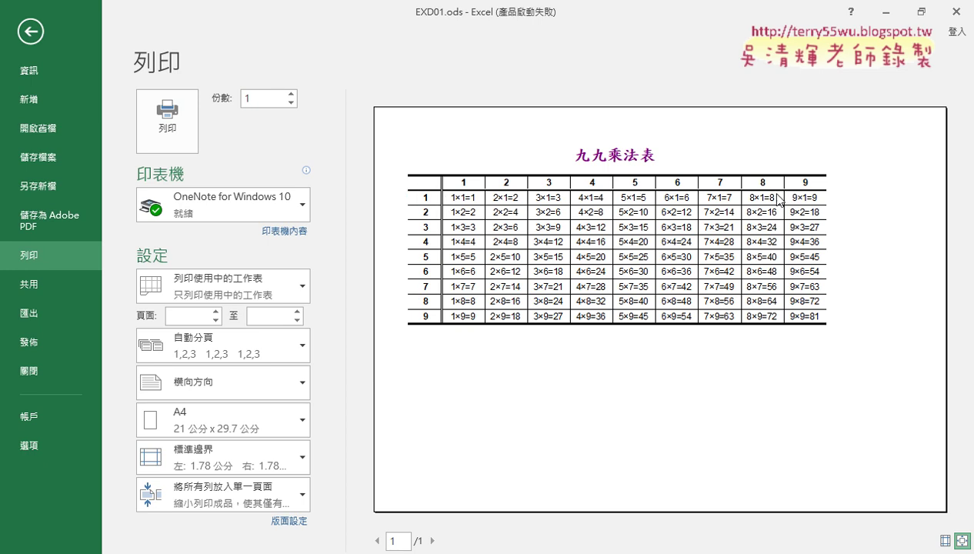
{"action": "left_click", "coordinate": [961, 542]}
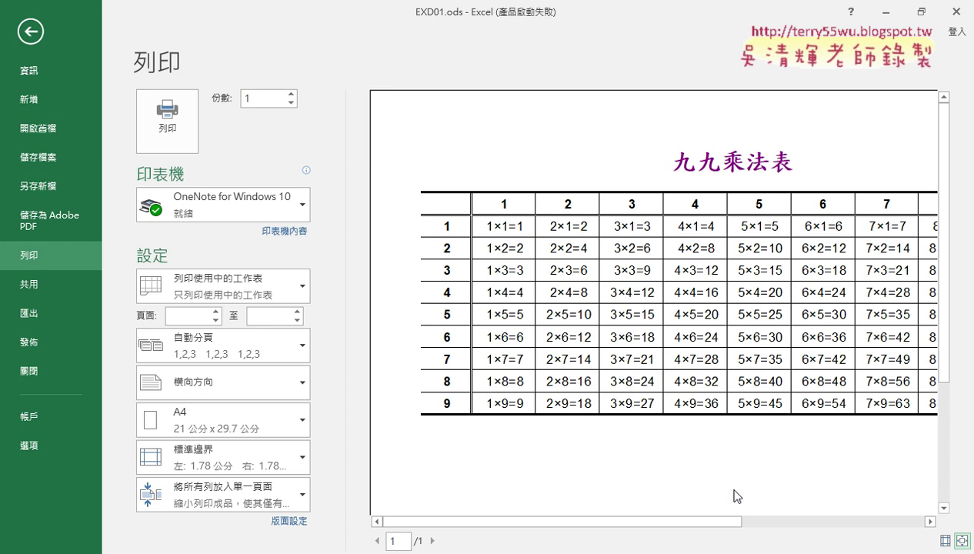
{"action": "left_click", "coordinate": [962, 542]}
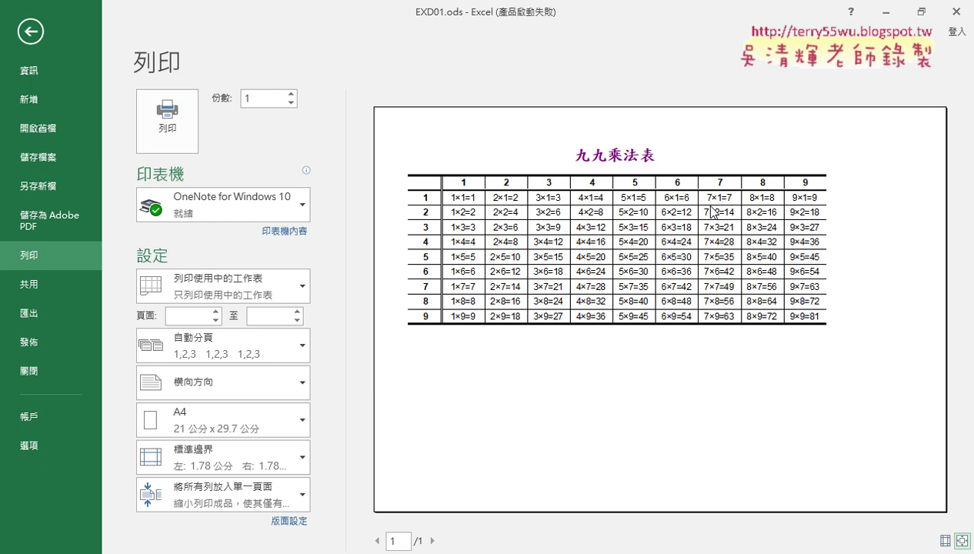
{"action": "left_click", "coordinate": [31, 31]}
{"action": "left_click", "coordinate": [483, 325]}
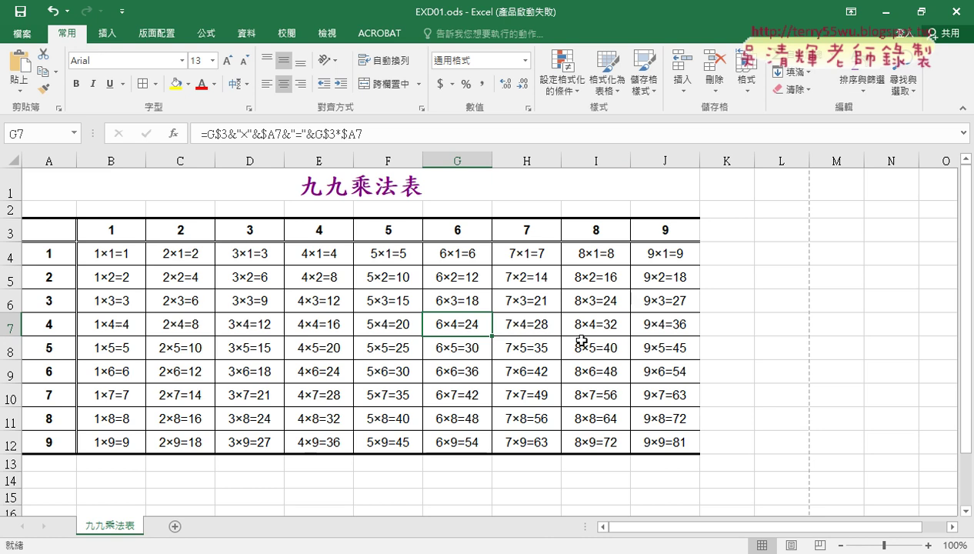
- Try keyboard selections of the ranges A3:A12, A3:J3, B3:I12 and A3:J12
{"action": "key", "text": "ctrl+Home"}
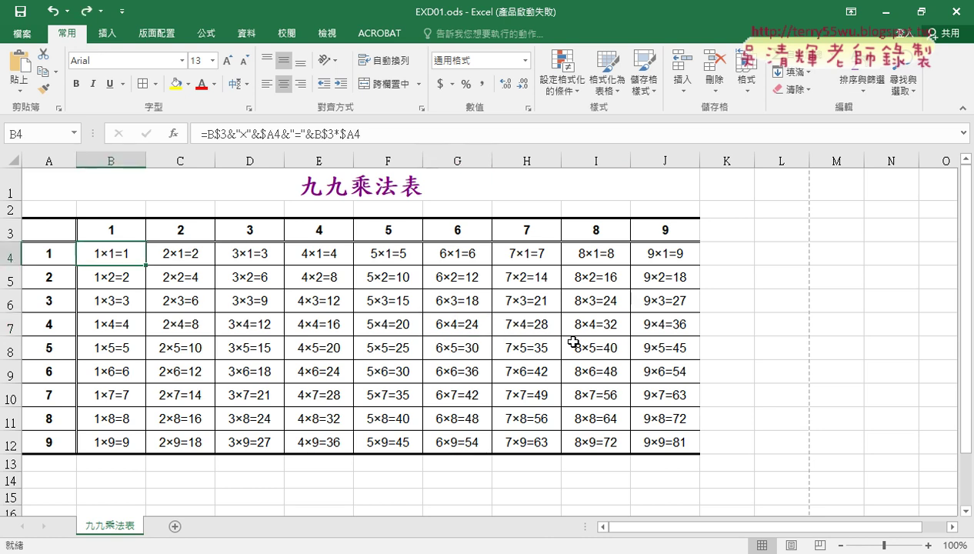
{"action": "key", "text": "Left"}
{"action": "key", "text": "Up"}
{"action": "key", "text": "ctrl+shift+Down"}
{"action": "key", "text": "ctrl+shift+Down"}
{"action": "key", "text": "ctrl+shift+Right"}
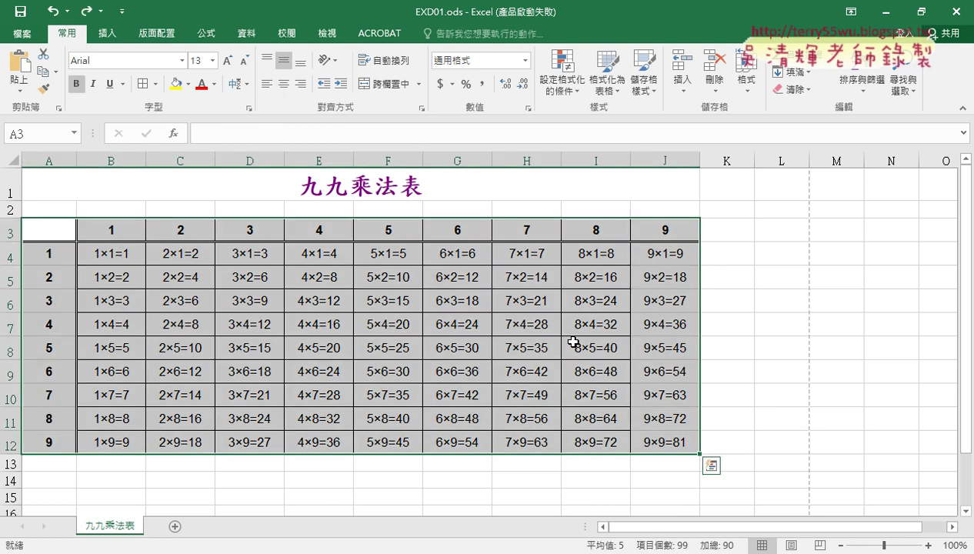
{"action": "key", "text": "ctrl+shift+Left"}
{"action": "key", "text": "ctrl+shift+Up"}
{"action": "key", "text": "ctrl+shift+Right"}
{"action": "key", "text": "Right"}
{"action": "key", "text": "ctrl+shift+End"}
{"action": "key", "text": "shift+Left"}
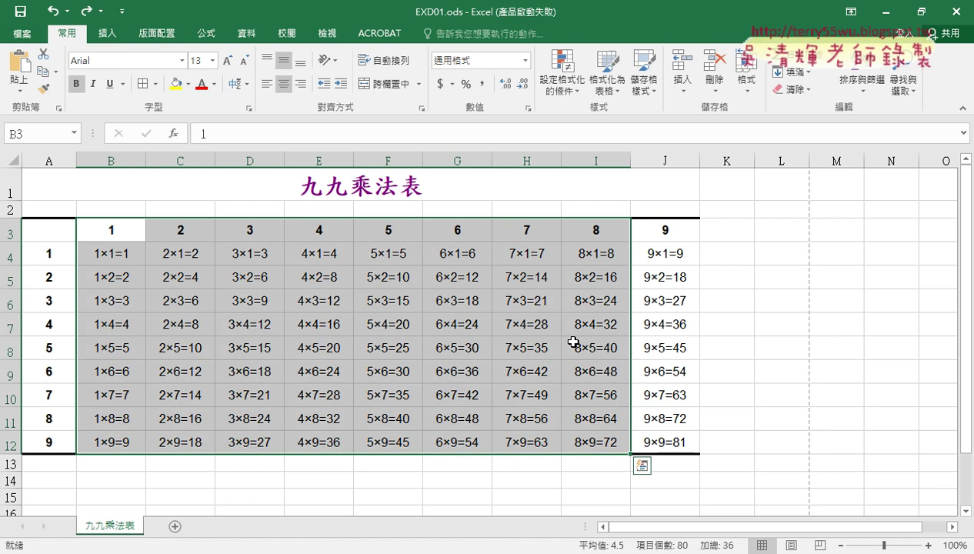
{"action": "key", "text": "Left"}
{"action": "key", "text": "ctrl+shift+End"}
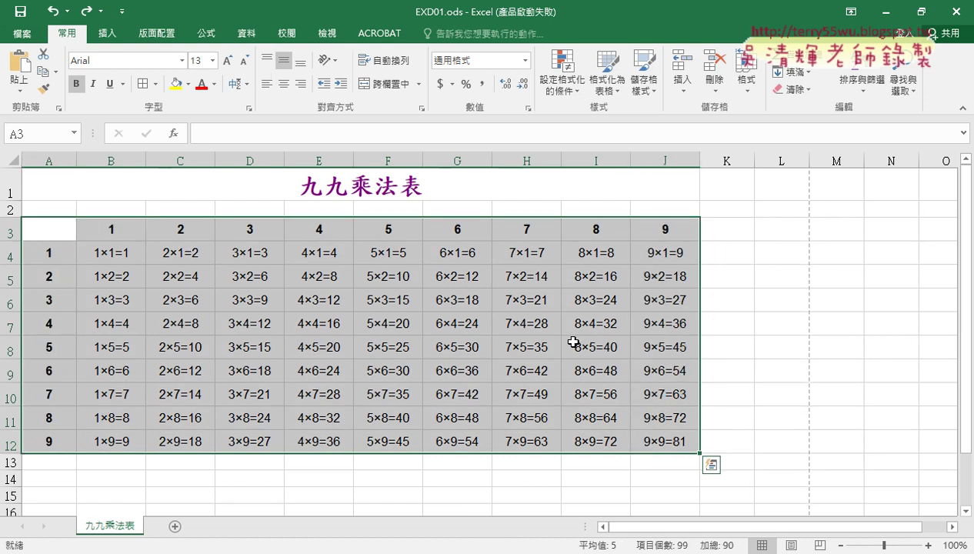
{"action": "left_click", "coordinate": [640, 293]}
- Select the whole table A3:J12 and open the Borders dropdown
{"action": "left_click_drag", "start_coordinate": [45, 227], "coordinate": [664, 228]}
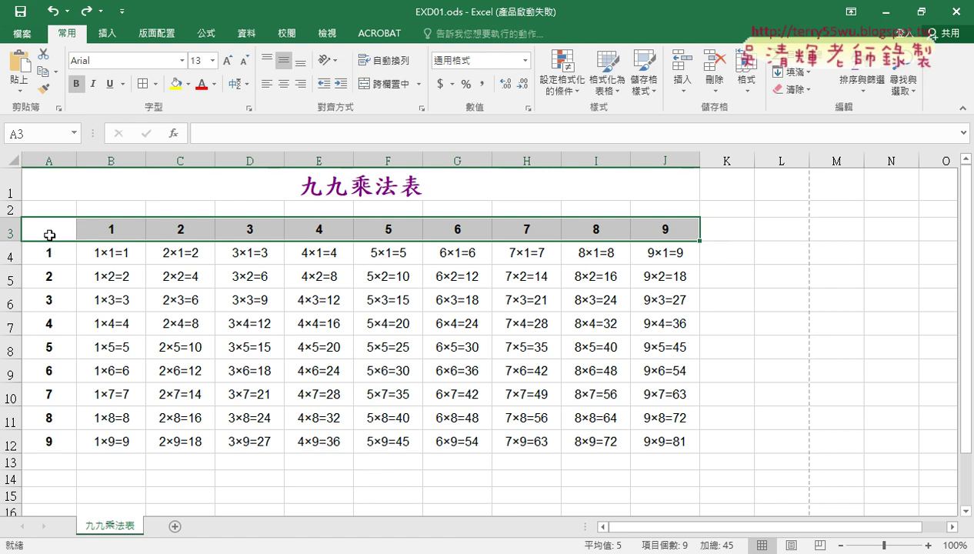
{"action": "mouse_move", "coordinate": [48, 231]}
{"action": "left_mouse_down"}
{"action": "mouse_move", "coordinate": [617, 300]}
{"action": "mouse_move", "coordinate": [599, 438]}
{"action": "left_mouse_up"}
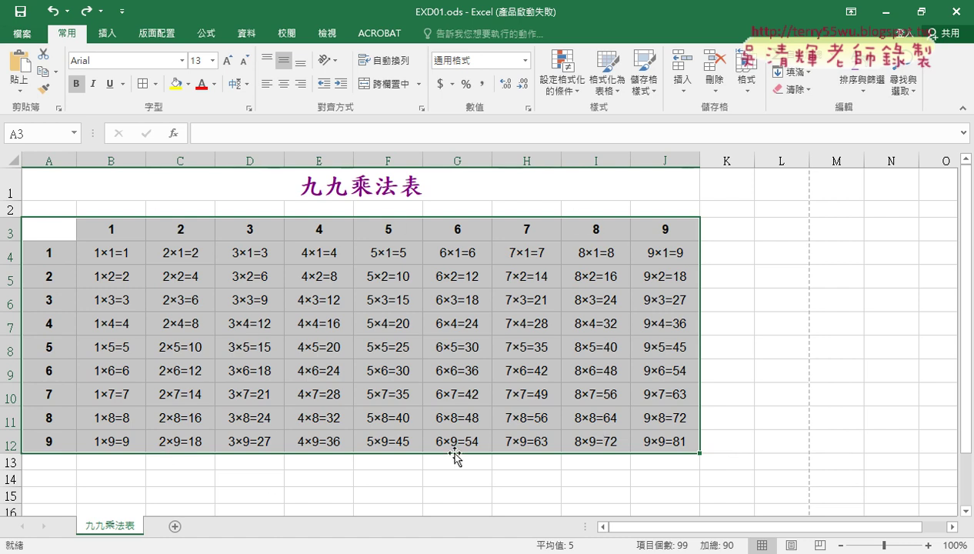
{"action": "left_click", "coordinate": [155, 84]}
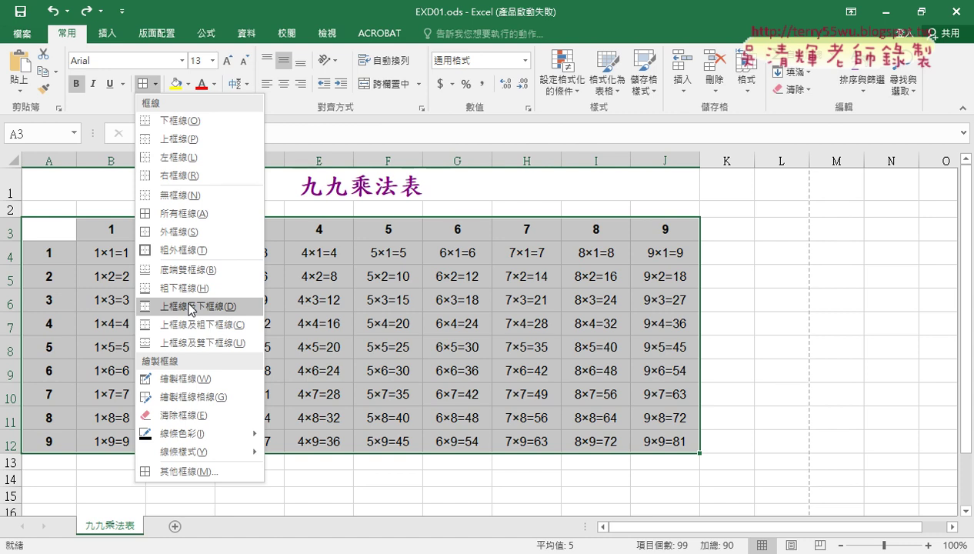
- In Format Cells, give A3:J12 a thick solid line on its top and bottom edges
{"action": "left_click", "coordinate": [210, 472]}
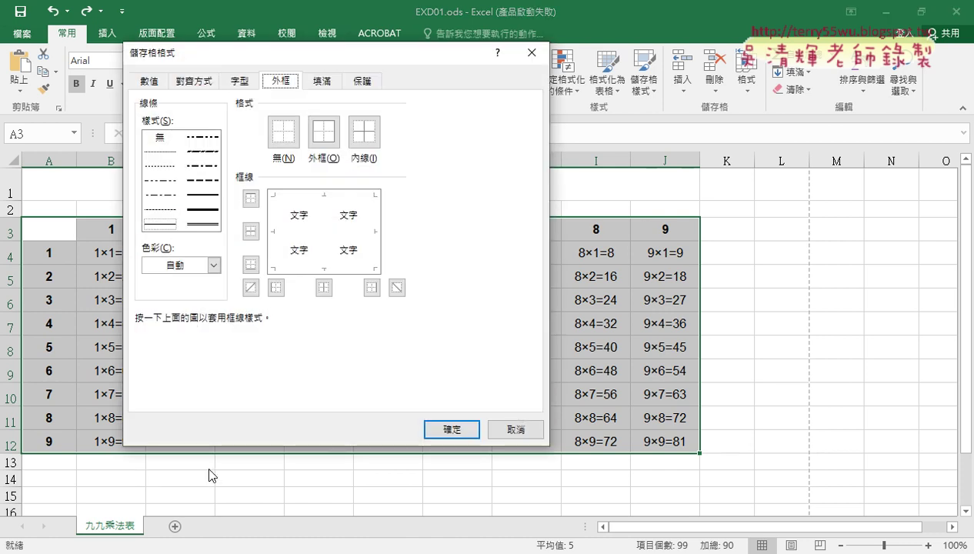
{"action": "left_click_drag", "start_coordinate": [333, 65], "coordinate": [716, 91]}
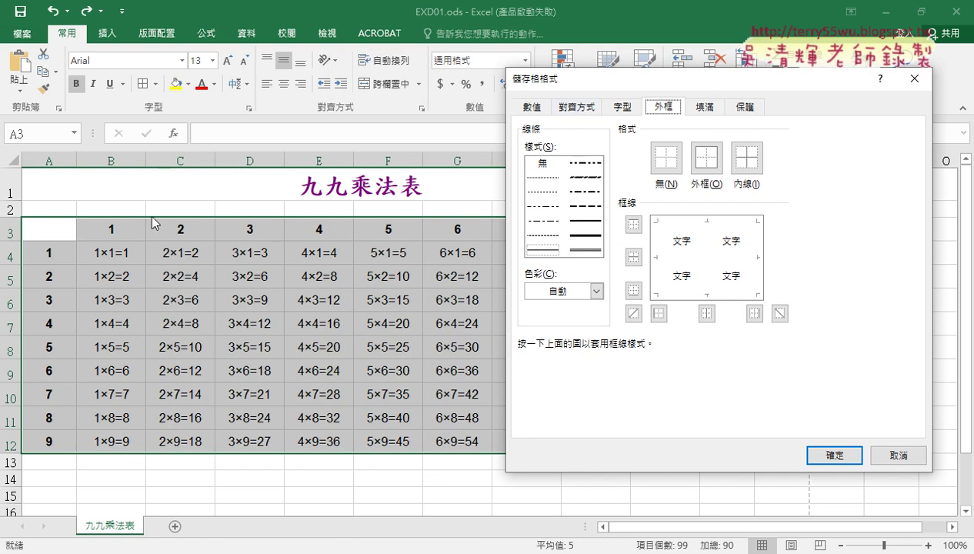
{"action": "left_click", "coordinate": [582, 235]}
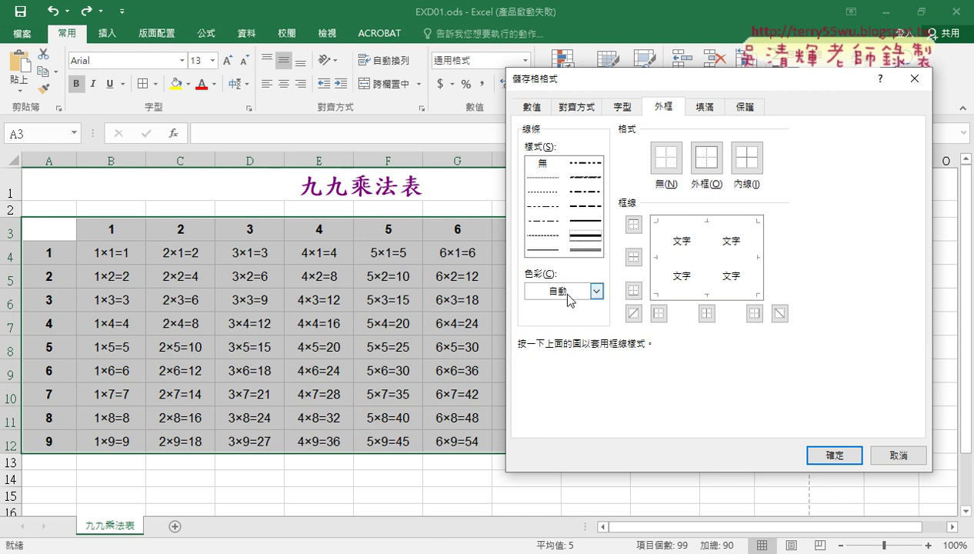
{"action": "left_click_drag", "start_coordinate": [21, 208], "coordinate": [26, 443]}
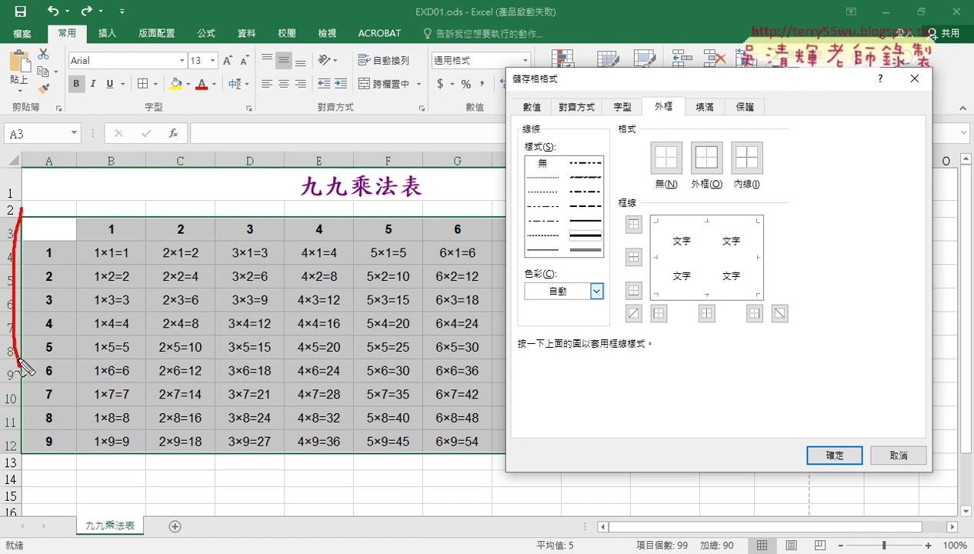
{"action": "mouse_move", "coordinate": [66, 211]}
{"action": "left_mouse_down"}
{"action": "mouse_move", "coordinate": [500, 216]}
{"action": "mouse_move", "coordinate": [431, 454]}
{"action": "mouse_move", "coordinate": [111, 450]}
{"action": "left_mouse_up"}
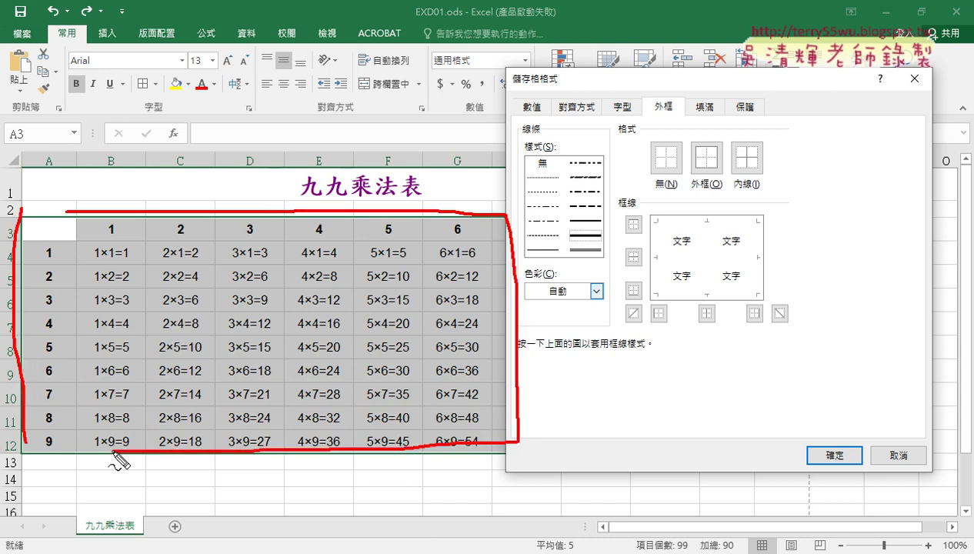
{"action": "left_click_drag", "start_coordinate": [116, 209], "coordinate": [269, 219]}
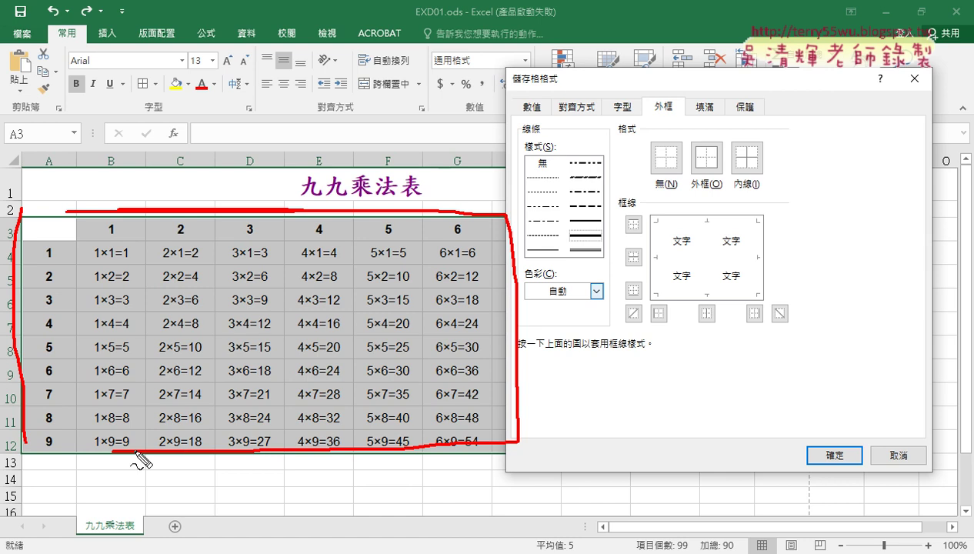
{"action": "left_click_drag", "start_coordinate": [137, 451], "coordinate": [325, 453]}
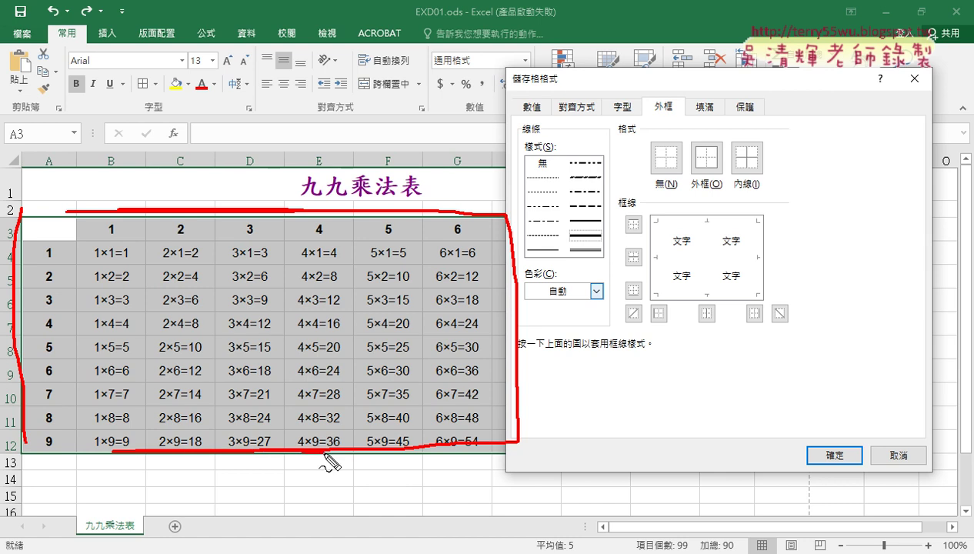
{"action": "mouse_move", "coordinate": [648, 217]}
{"action": "left_mouse_down"}
{"action": "mouse_move", "coordinate": [648, 300]}
{"action": "mouse_move", "coordinate": [793, 229]}
{"action": "mouse_move", "coordinate": [662, 310]}
{"action": "mouse_move", "coordinate": [511, 336]}
{"action": "left_mouse_up"}
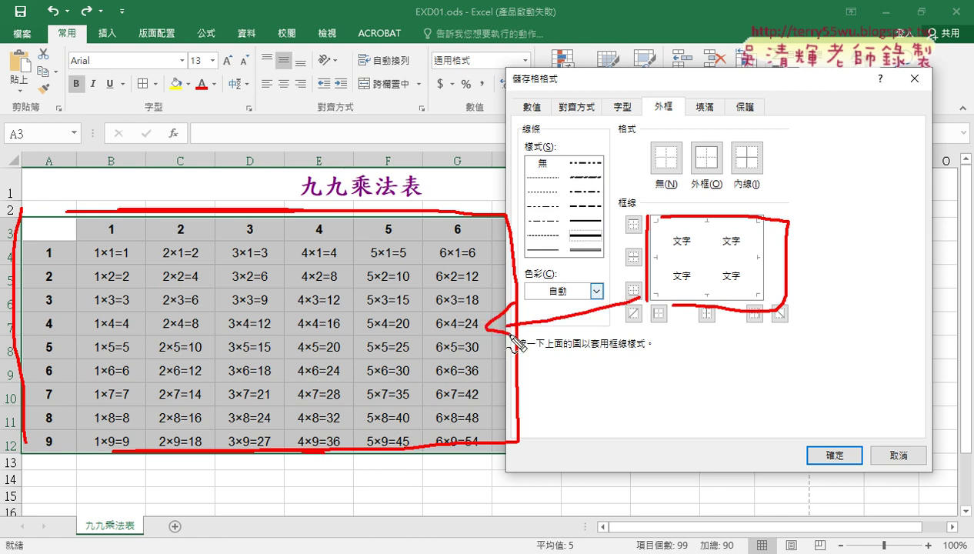
{"action": "key", "text": "Escape"}
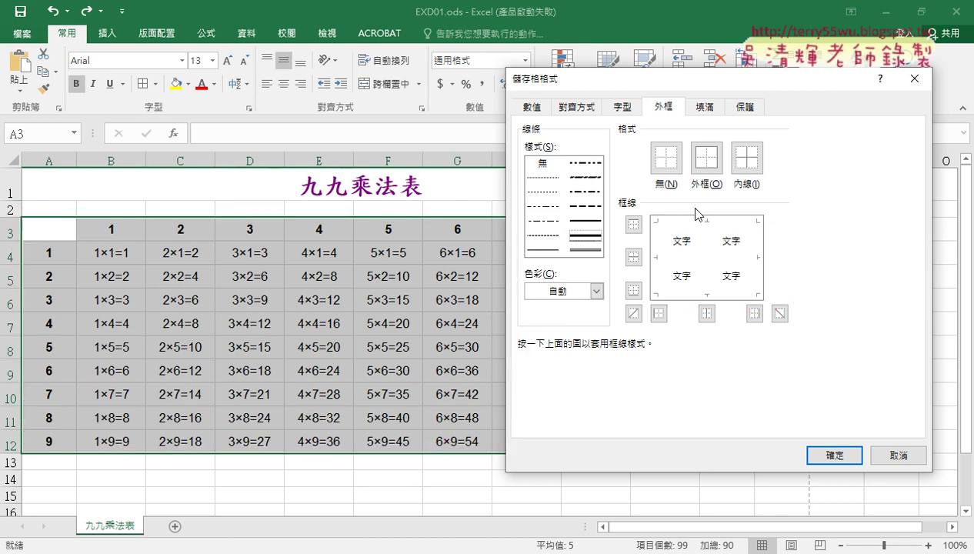
{"action": "left_click", "coordinate": [708, 225]}
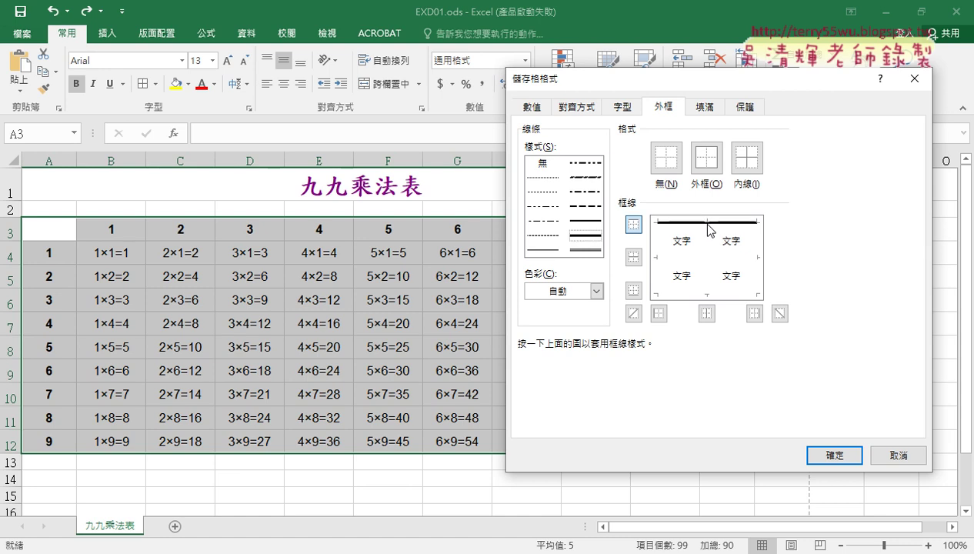
{"action": "left_click", "coordinate": [708, 294]}
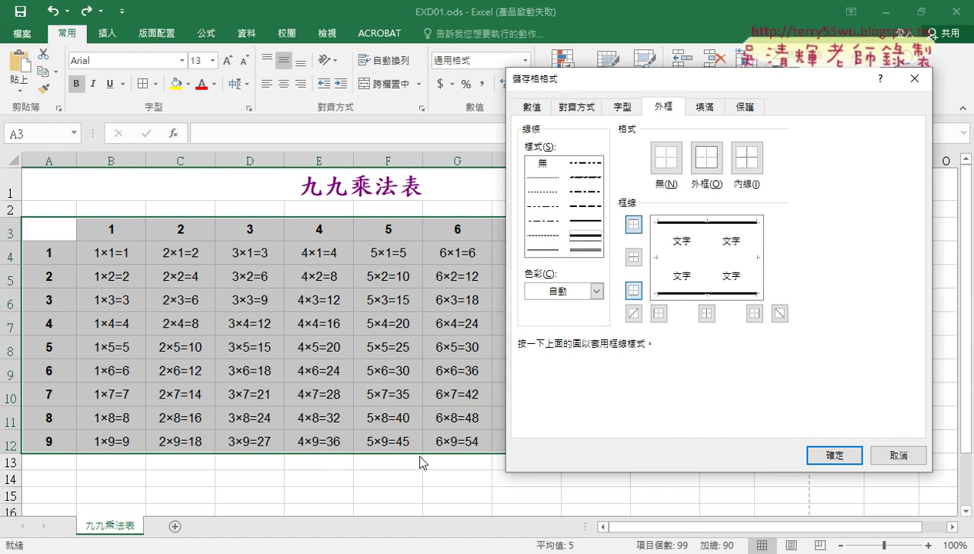
{"action": "left_click", "coordinate": [834, 456]}
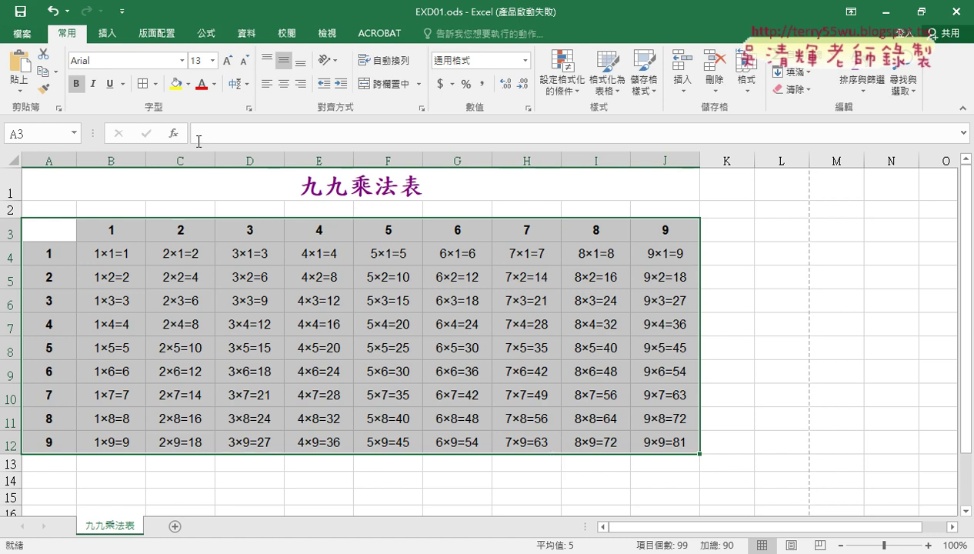
- Open More Borders and choose the thin line style, keeping the thick top edge
{"action": "left_click", "coordinate": [156, 87]}
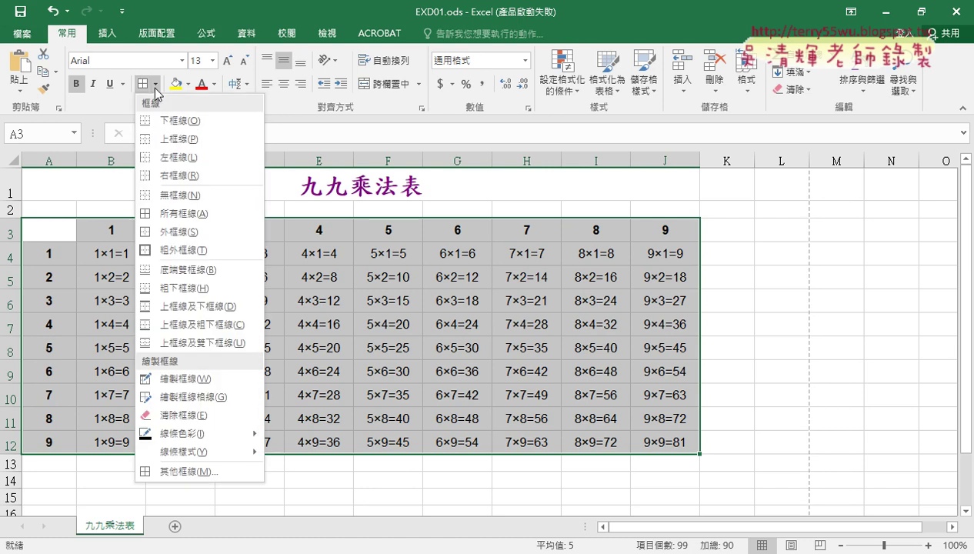
{"action": "left_click", "coordinate": [173, 471]}
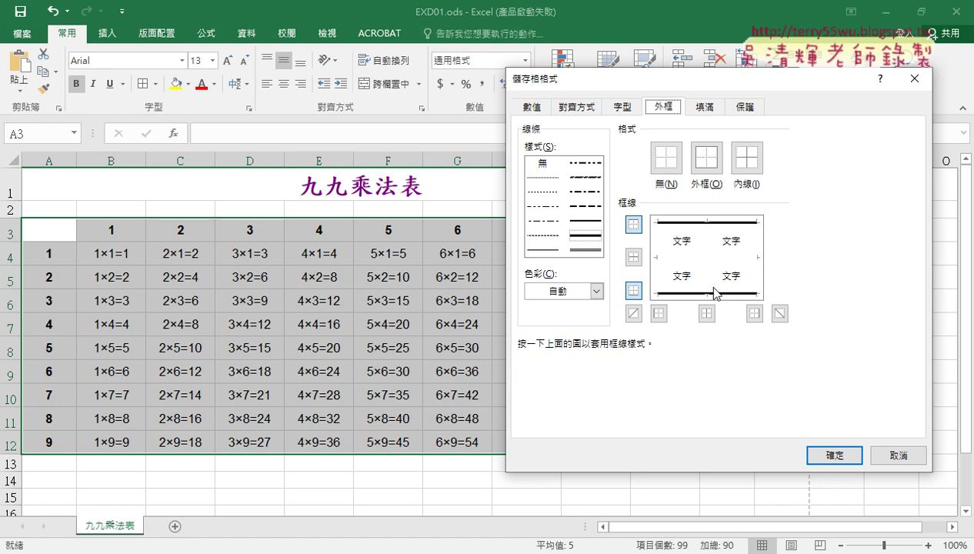
{"action": "left_click", "coordinate": [537, 251]}
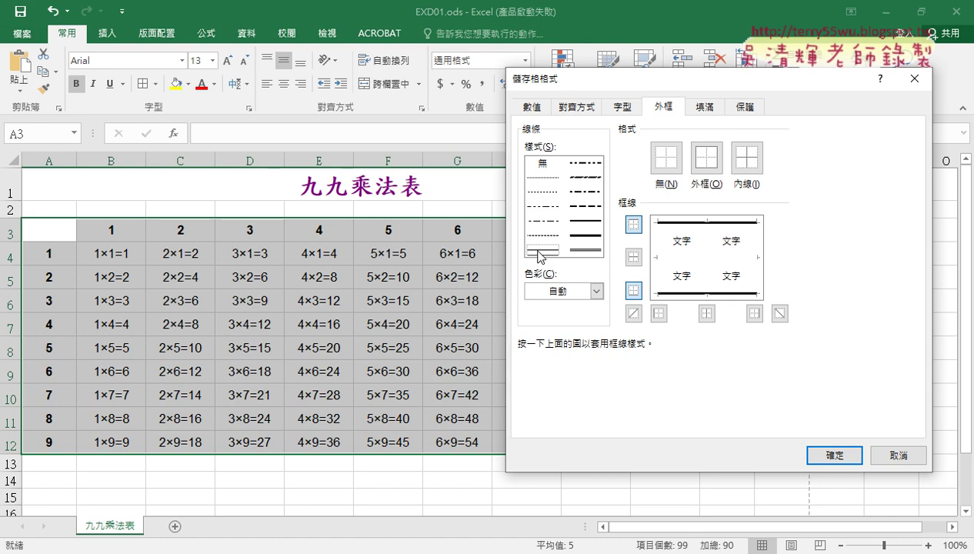
{"action": "left_click", "coordinate": [703, 223]}
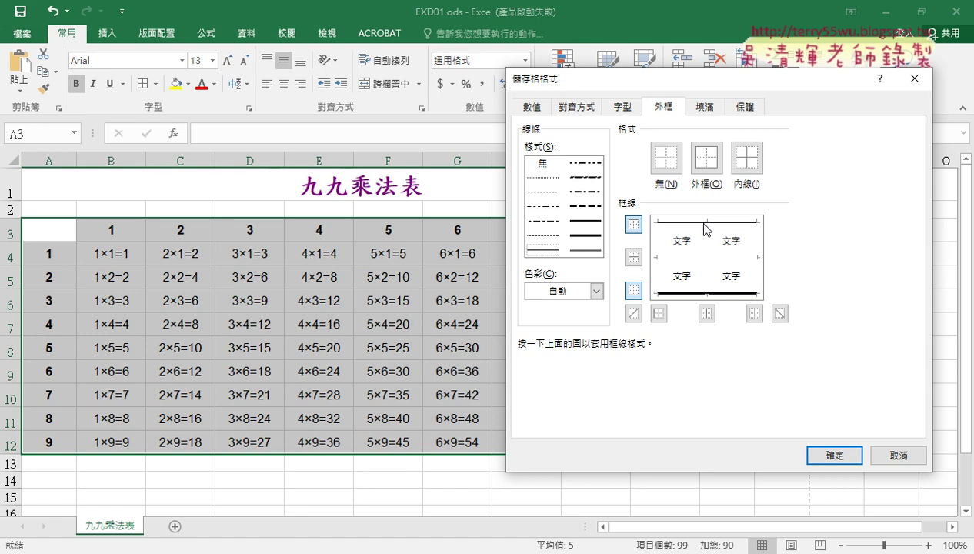
{"action": "left_click", "coordinate": [587, 236]}
{"action": "left_click", "coordinate": [706, 224]}
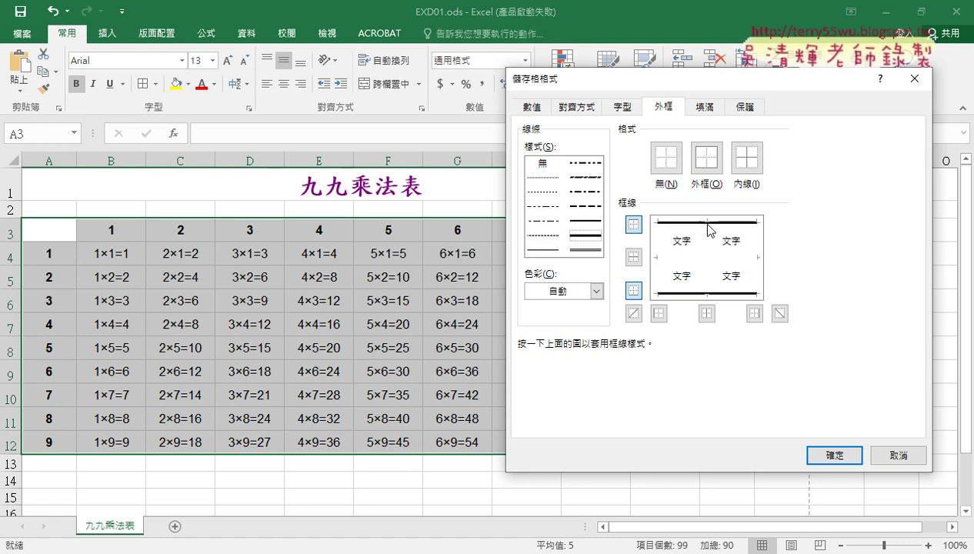
{"action": "left_click", "coordinate": [542, 250]}
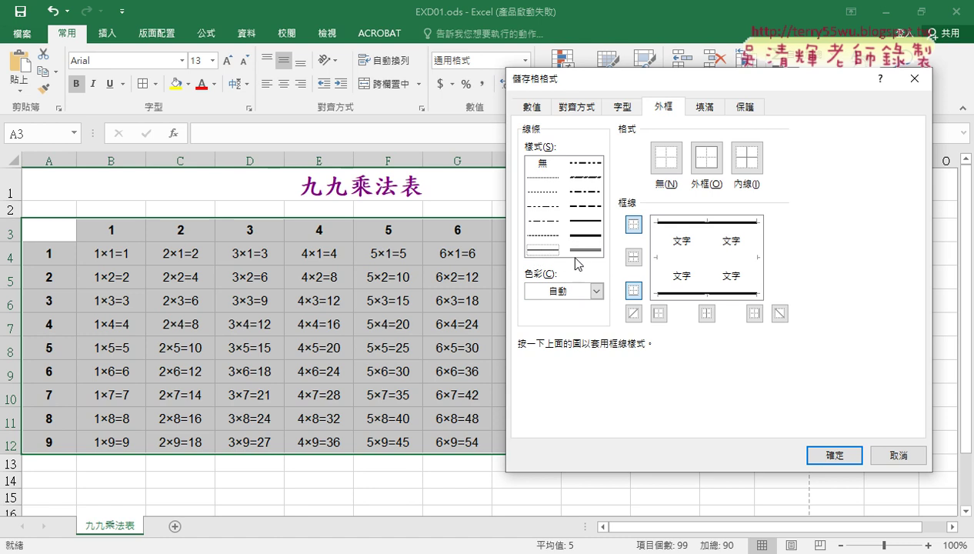
- Add thin inside vertical and horizontal lines, leave the left edge off, and apply
{"action": "left_click", "coordinate": [706, 264]}
{"action": "left_click", "coordinate": [677, 257]}
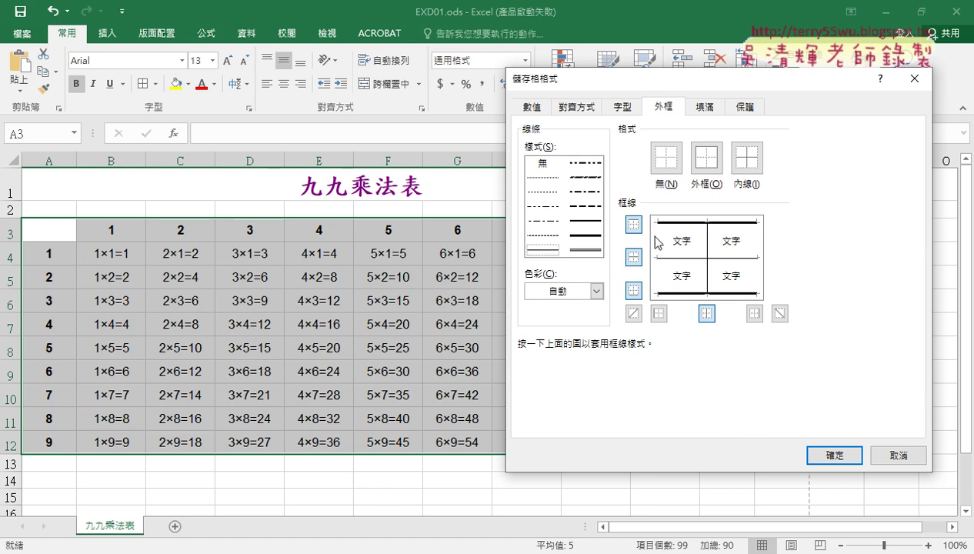
{"action": "left_click", "coordinate": [655, 242]}
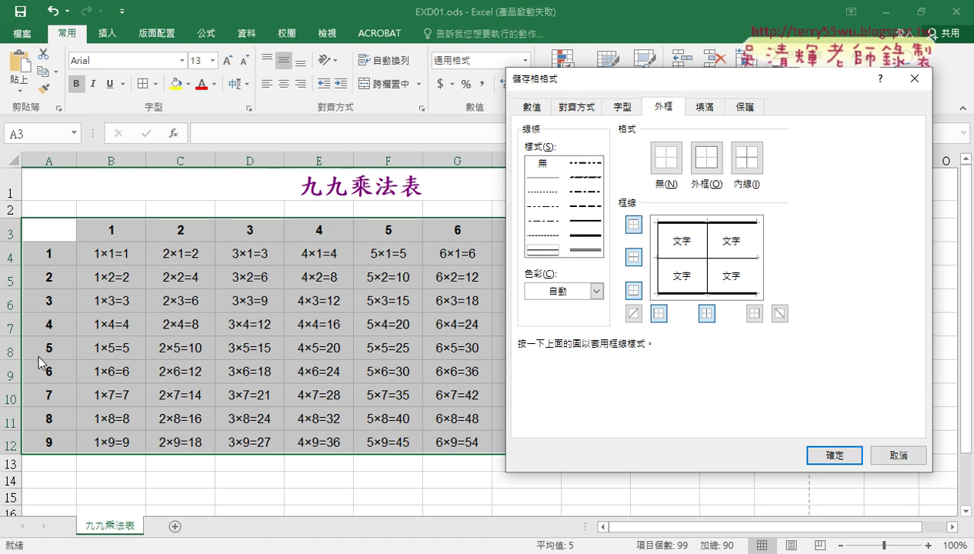
{"action": "left_click", "coordinate": [659, 248]}
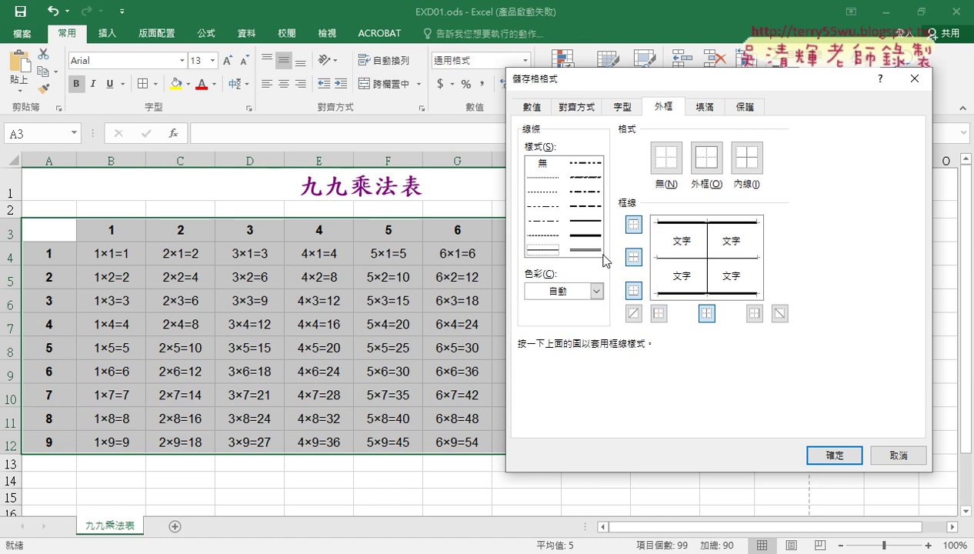
{"action": "left_click", "coordinate": [656, 247]}
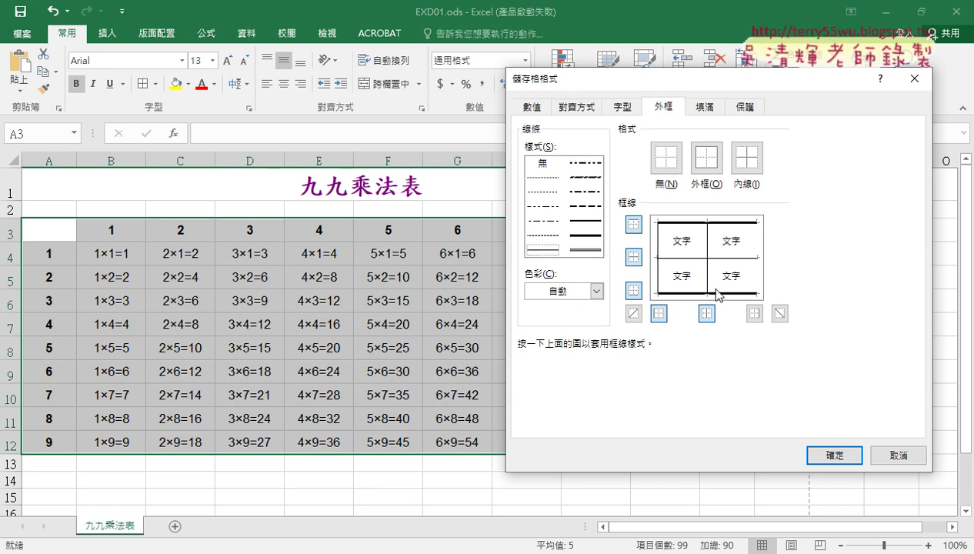
{"action": "left_click", "coordinate": [653, 246]}
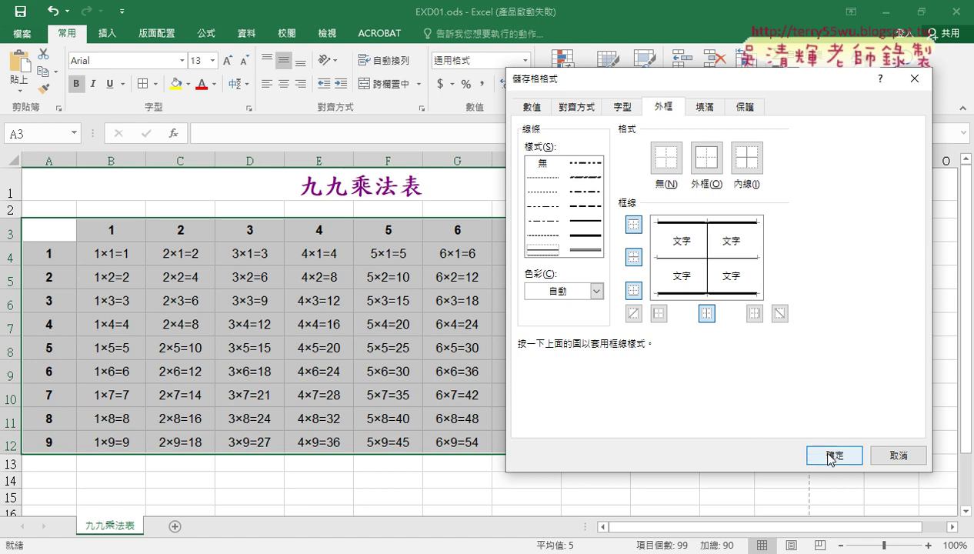
{"action": "left_click", "coordinate": [852, 460]}
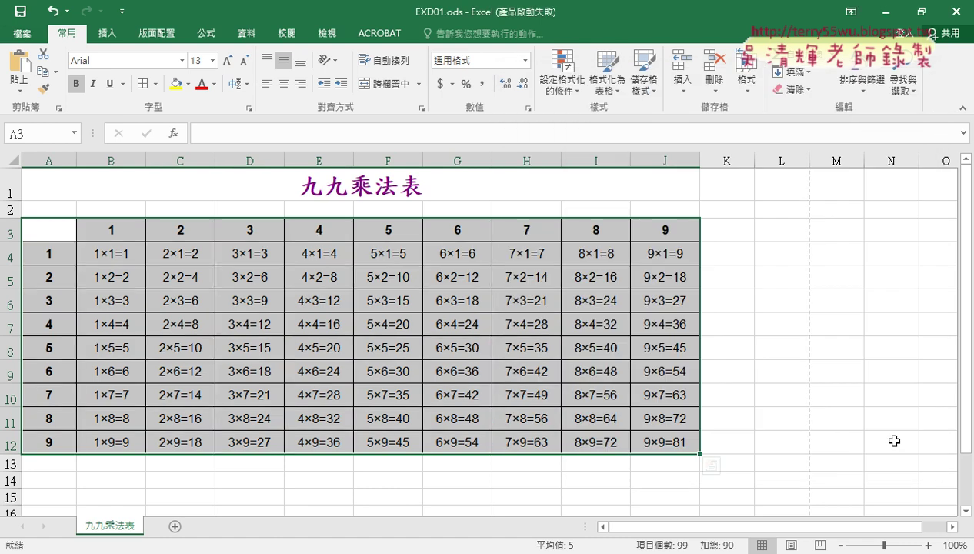
- Select the header row A3:J3 and apply Bottom Double Border
{"action": "left_click", "coordinate": [890, 443]}
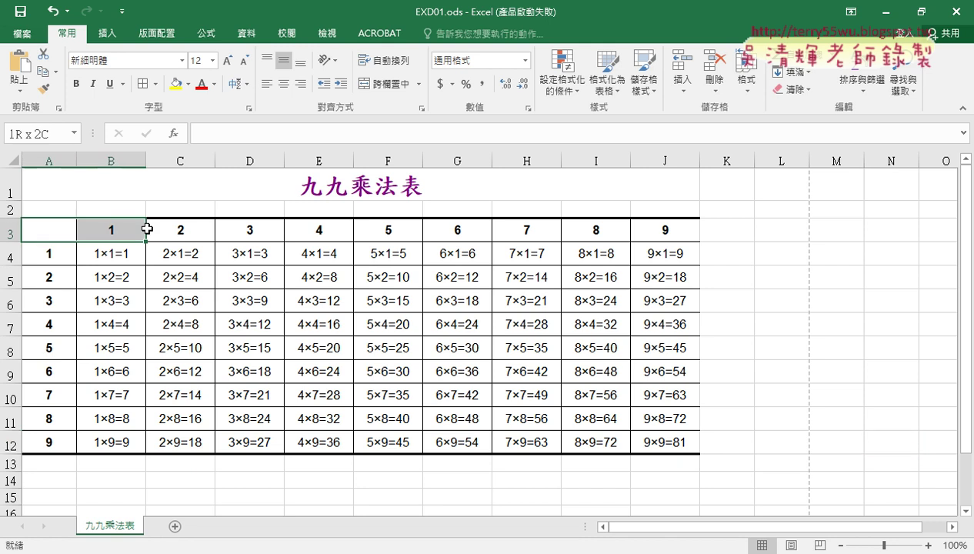
{"action": "left_click_drag", "start_coordinate": [43, 228], "coordinate": [660, 229]}
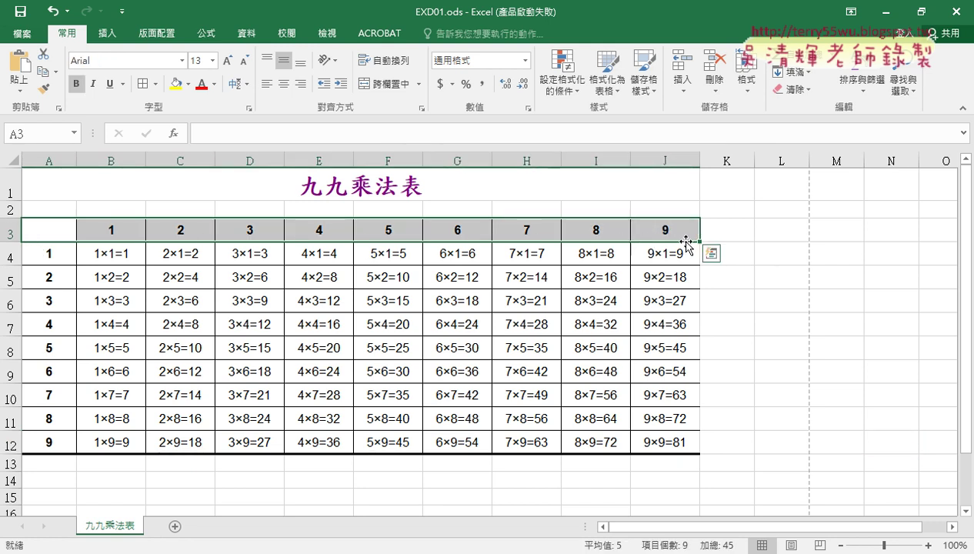
{"action": "left_click", "coordinate": [47, 234]}
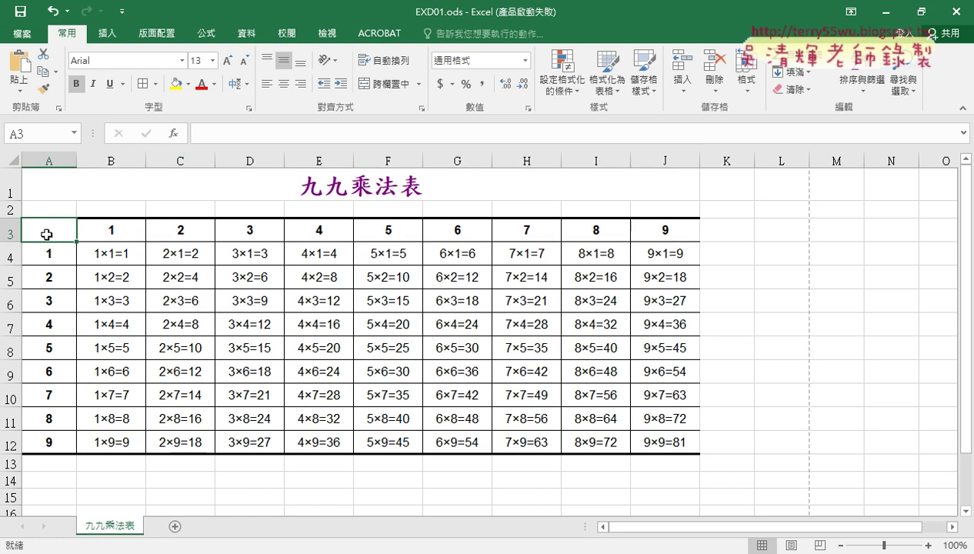
{"action": "left_click_drag", "start_coordinate": [46, 234], "coordinate": [666, 232]}
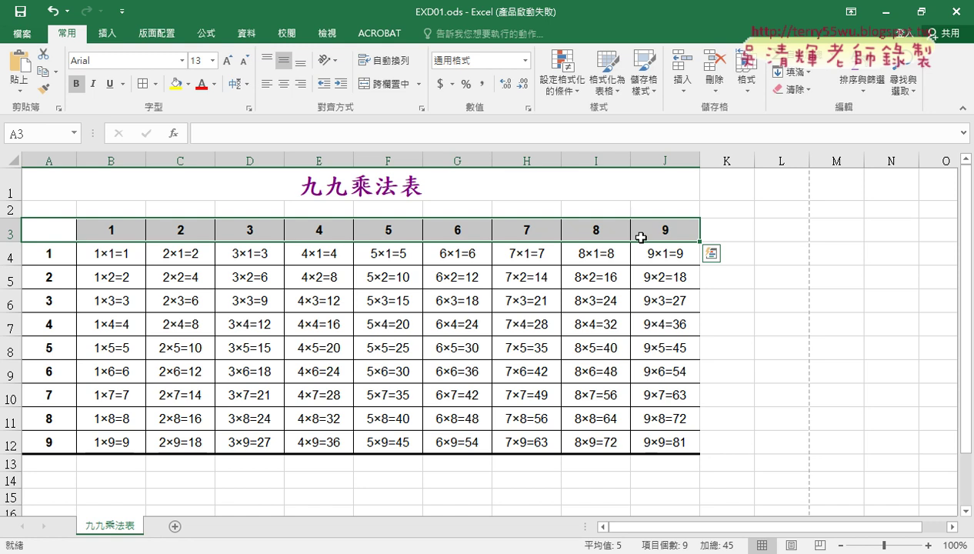
{"action": "left_click", "coordinate": [50, 230]}
{"action": "left_click_drag", "start_coordinate": [49, 231], "coordinate": [656, 238]}
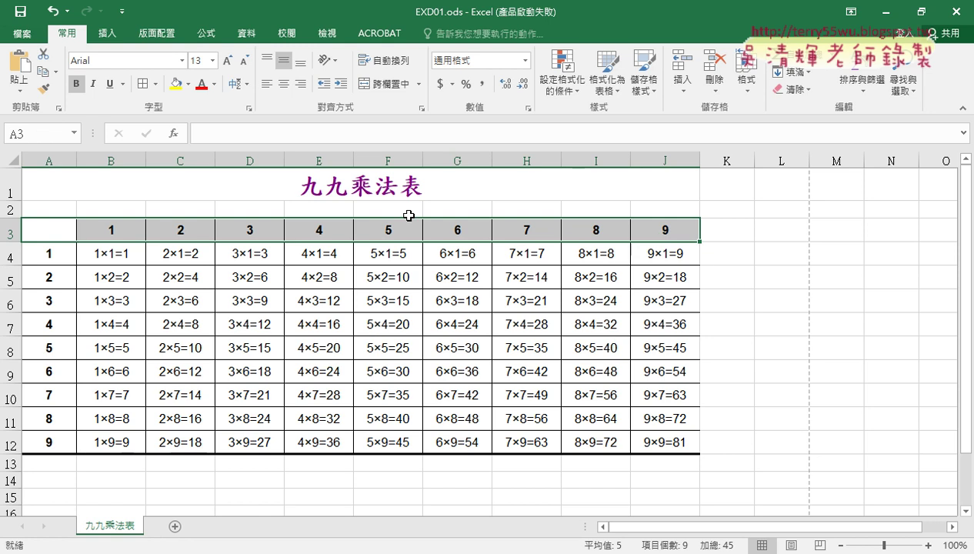
{"action": "left_click", "coordinate": [157, 84]}
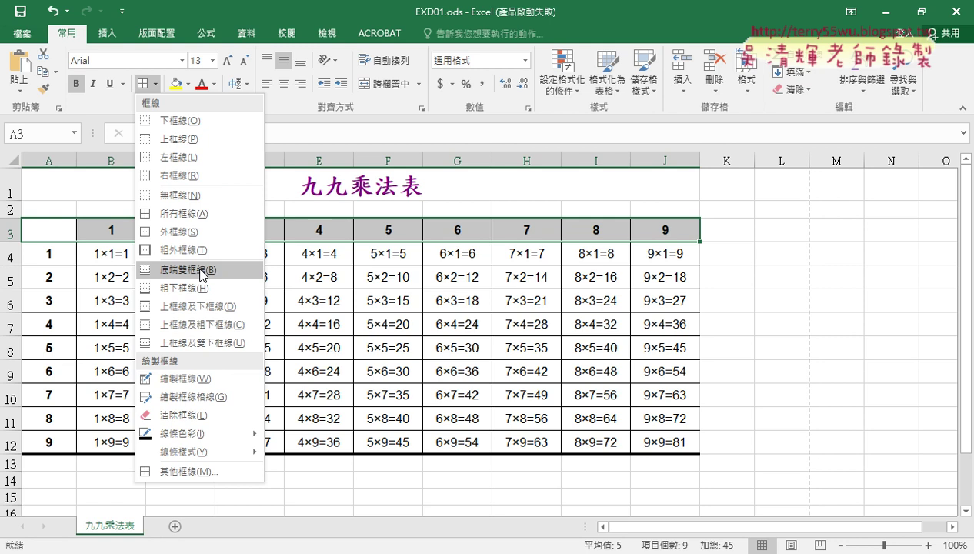
{"action": "left_click", "coordinate": [201, 270]}
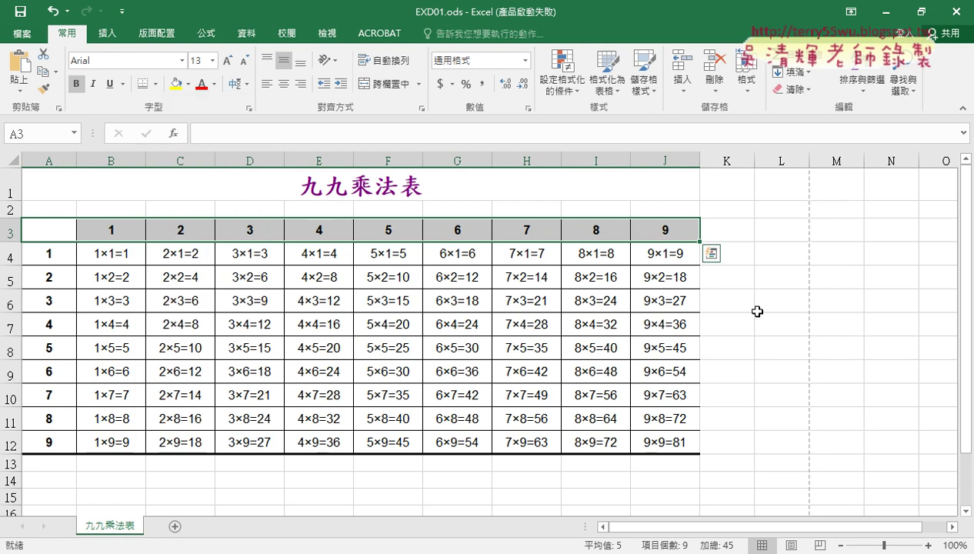
- Select the row labels A3:A12 and open their Format Cells border settings via More Borders
{"action": "left_click", "coordinate": [801, 336]}
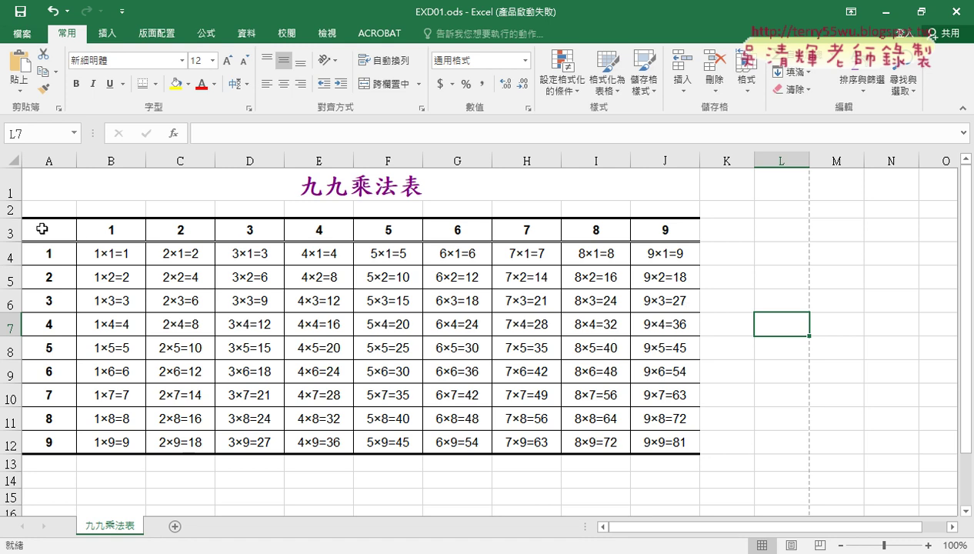
{"action": "left_click_drag", "start_coordinate": [41, 228], "coordinate": [44, 439]}
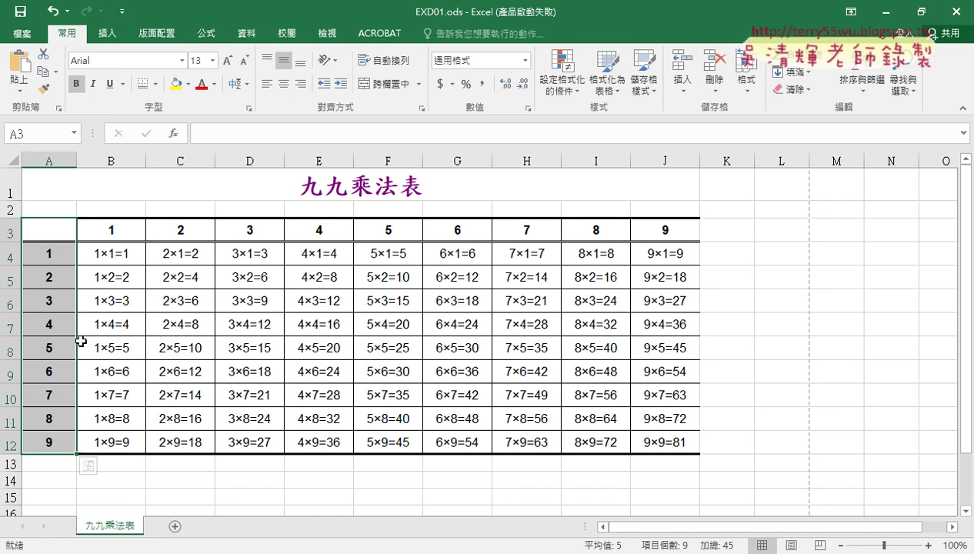
{"action": "left_click", "coordinate": [63, 279]}
{"action": "left_click_drag", "start_coordinate": [53, 230], "coordinate": [50, 442]}
{"action": "left_click", "coordinate": [156, 84]}
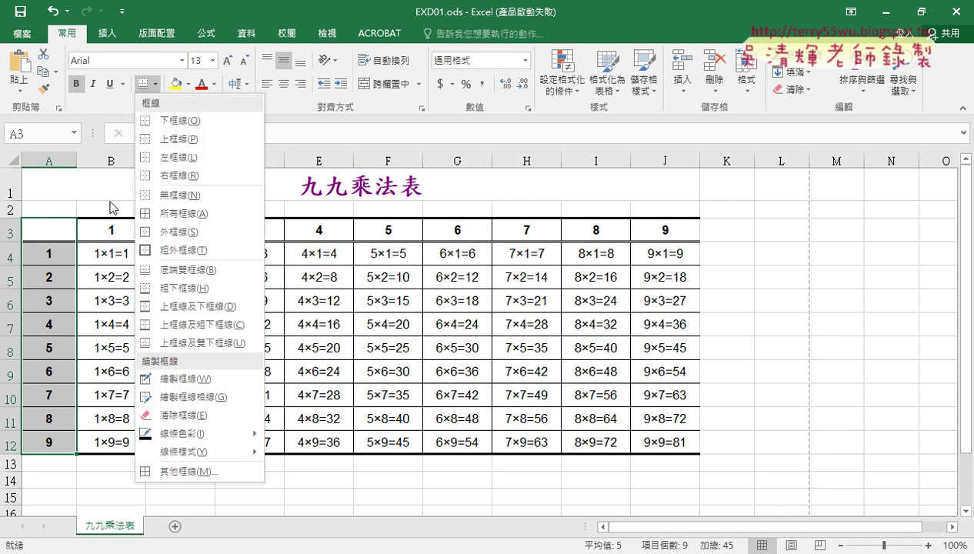
{"action": "left_click", "coordinate": [52, 232]}
{"action": "left_click_drag", "start_coordinate": [54, 235], "coordinate": [51, 440]}
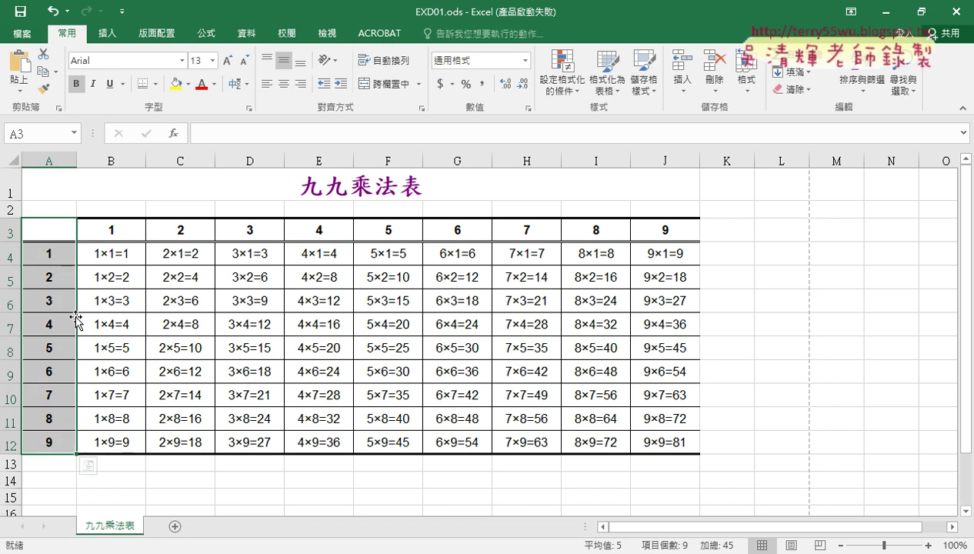
{"action": "left_click", "coordinate": [157, 84]}
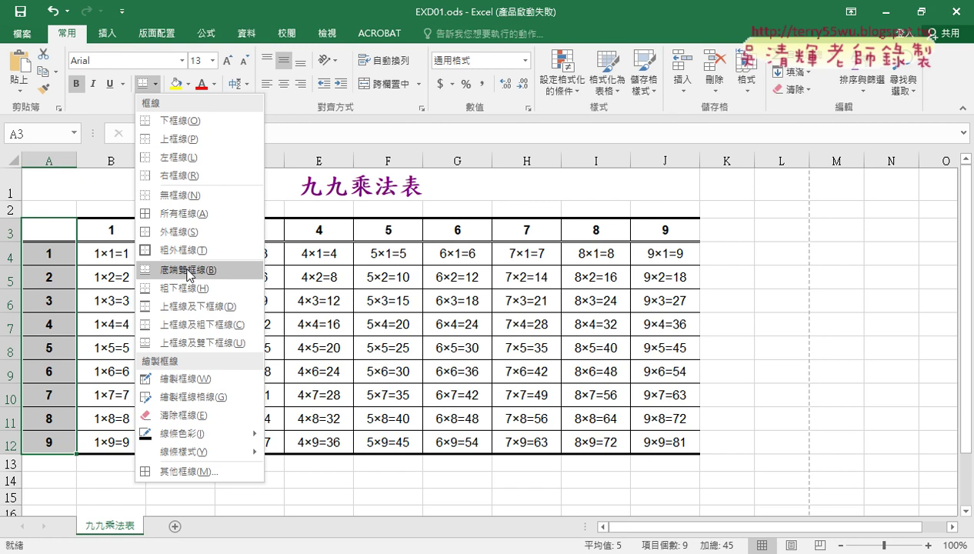
{"action": "left_click", "coordinate": [201, 473]}
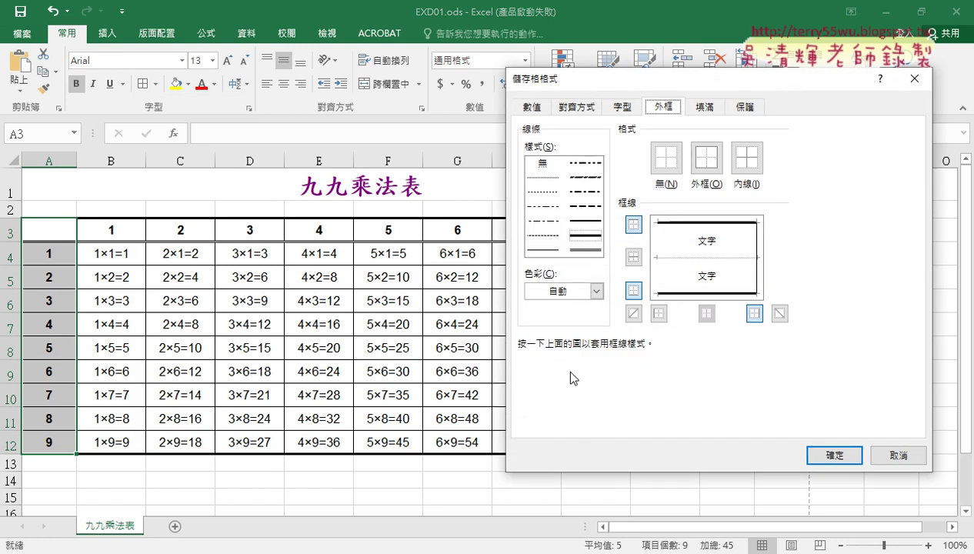
- Apply a double-line style to the right edge of A3:A12, then select D7
{"action": "left_click", "coordinate": [581, 250]}
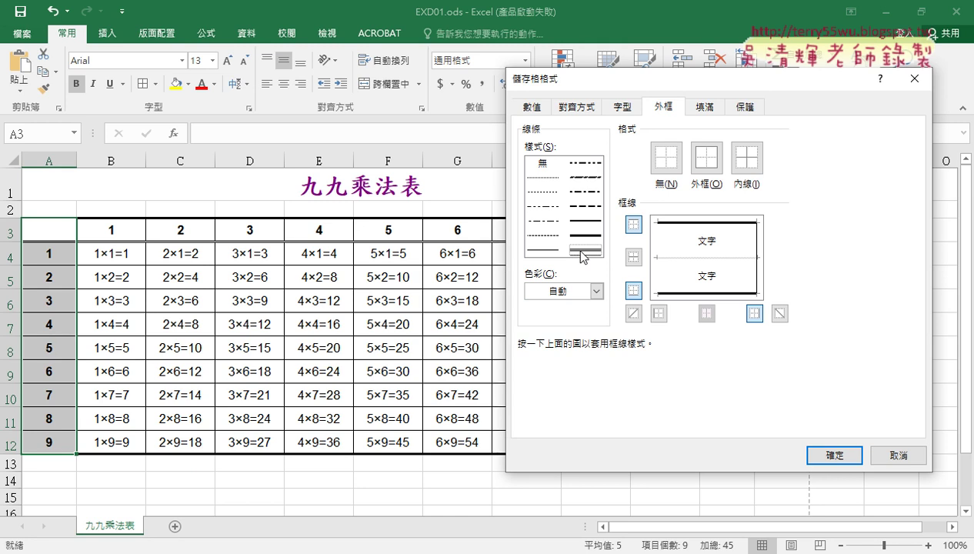
{"action": "left_click", "coordinate": [39, 226]}
{"action": "mouse_move", "coordinate": [16, 220]}
{"action": "left_mouse_down"}
{"action": "mouse_move", "coordinate": [73, 218]}
{"action": "mouse_move", "coordinate": [21, 447]}
{"action": "left_mouse_up"}
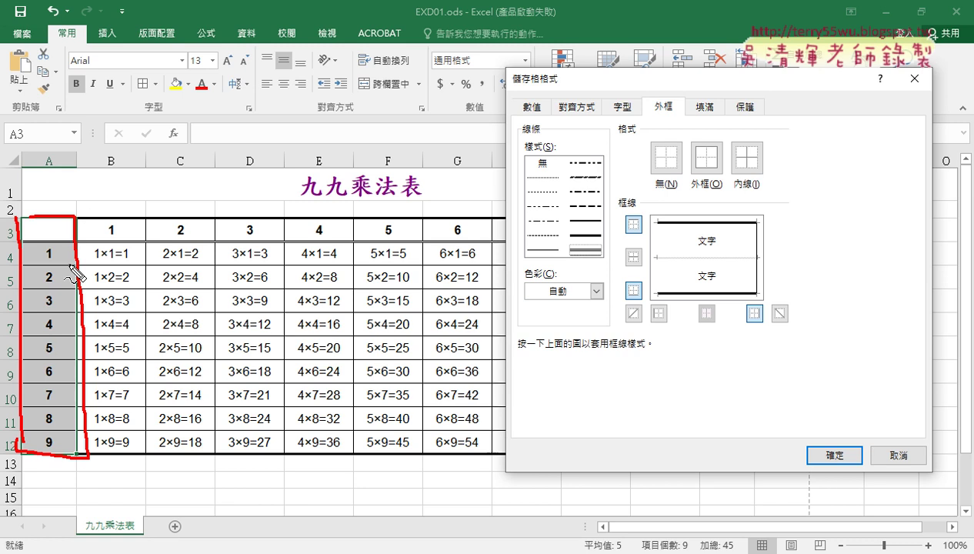
{"action": "left_click_drag", "start_coordinate": [585, 246], "coordinate": [578, 266]}
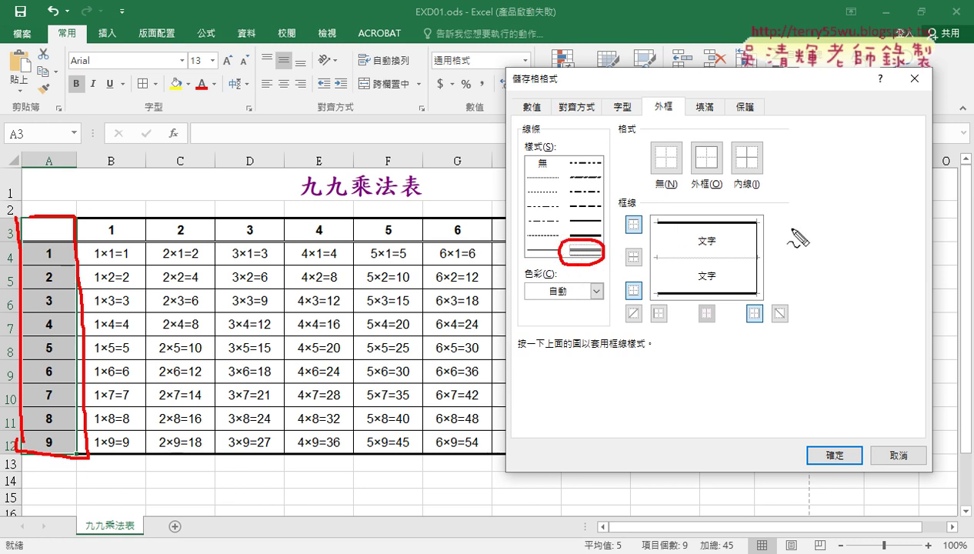
{"action": "left_click_drag", "start_coordinate": [755, 222], "coordinate": [755, 297]}
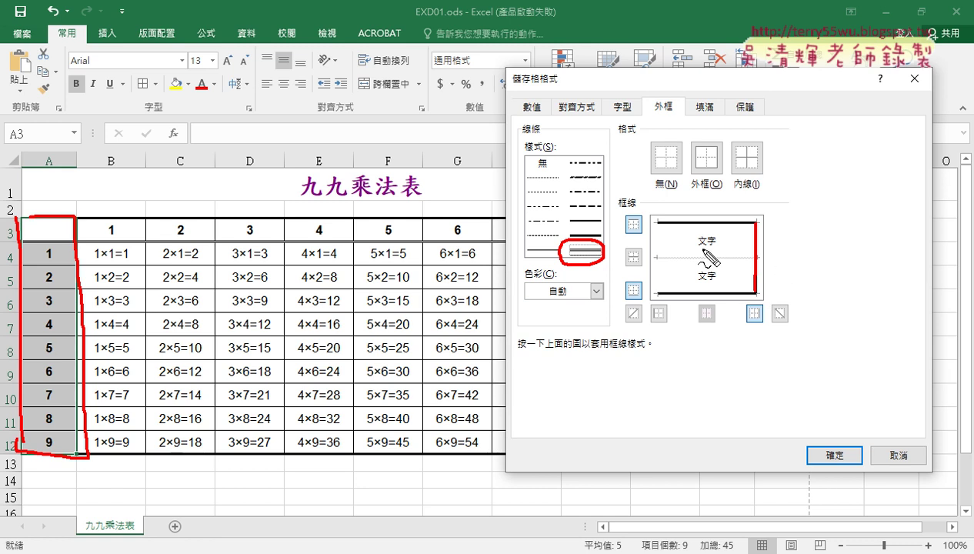
{"action": "left_click_drag", "start_coordinate": [608, 254], "coordinate": [750, 231]}
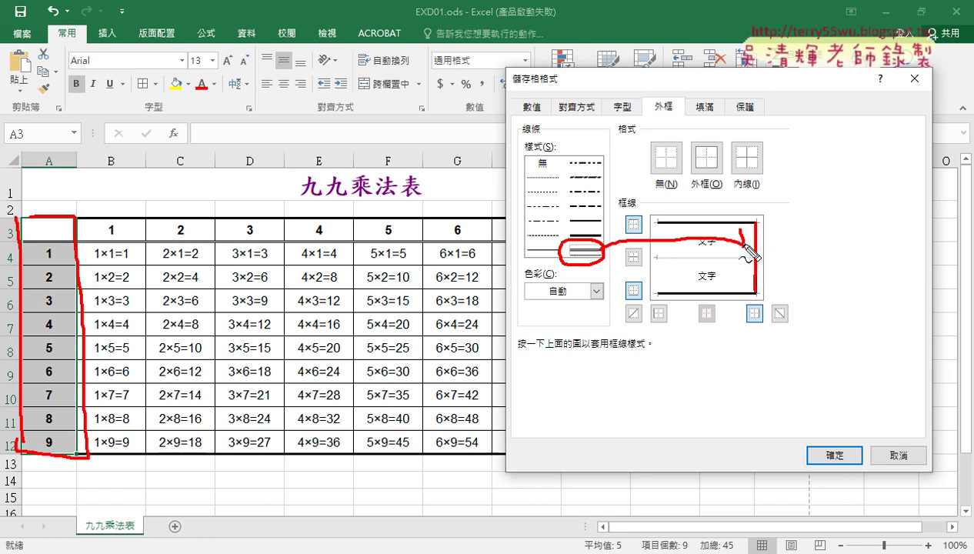
{"action": "key", "text": "Escape"}
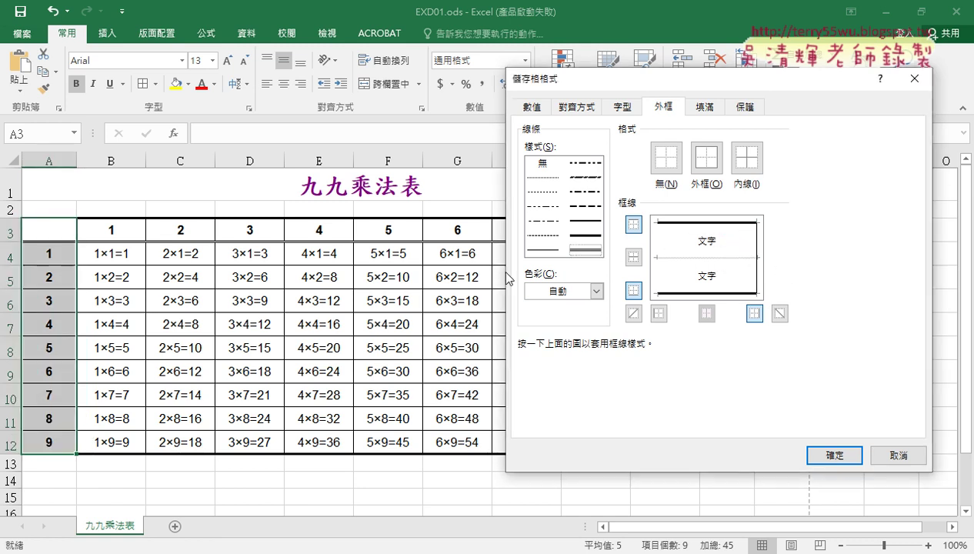
{"action": "left_click", "coordinate": [757, 247]}
{"action": "left_click", "coordinate": [834, 456]}
{"action": "left_click", "coordinate": [259, 313]}
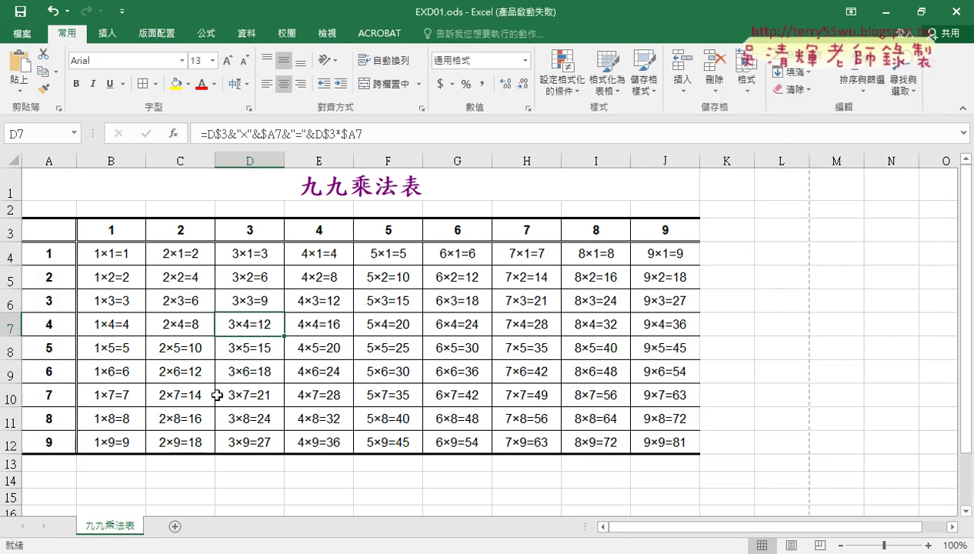
{"action": "left_click", "coordinate": [23, 34]}
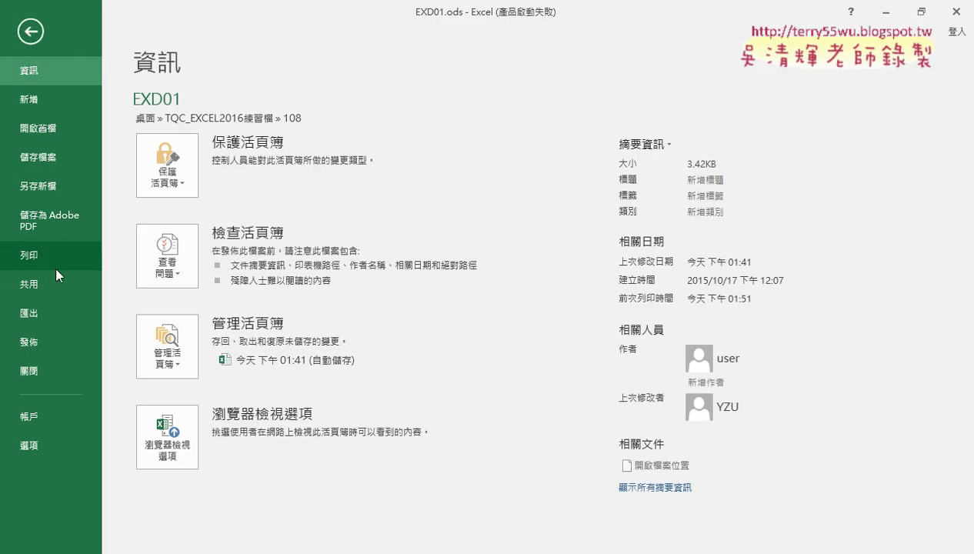
{"action": "left_click", "coordinate": [58, 261]}
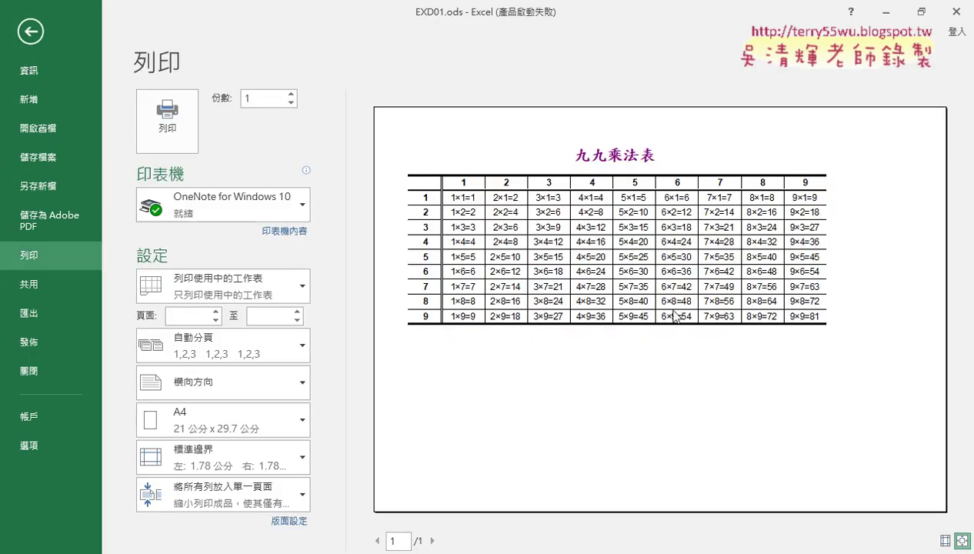
{"action": "left_click", "coordinate": [758, 347]}
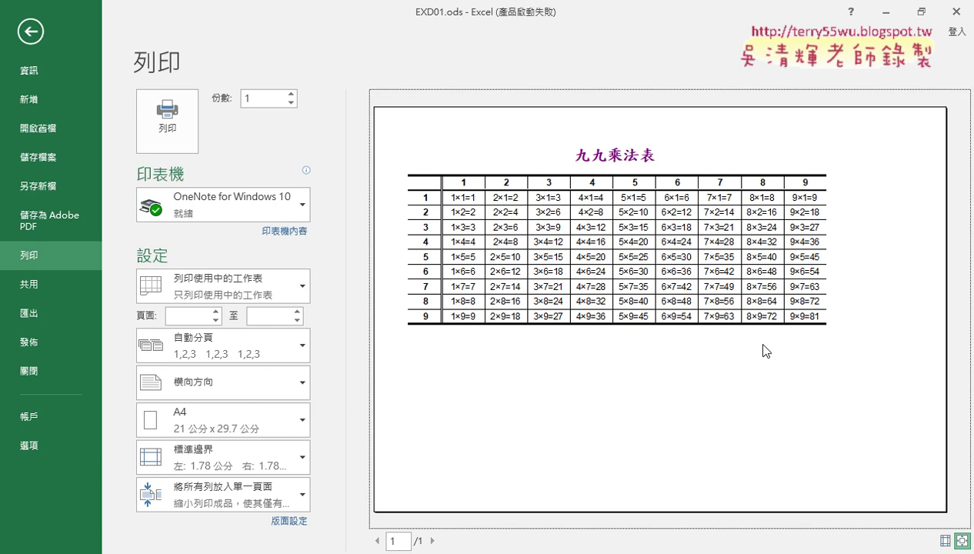
{"action": "left_click", "coordinate": [963, 541]}
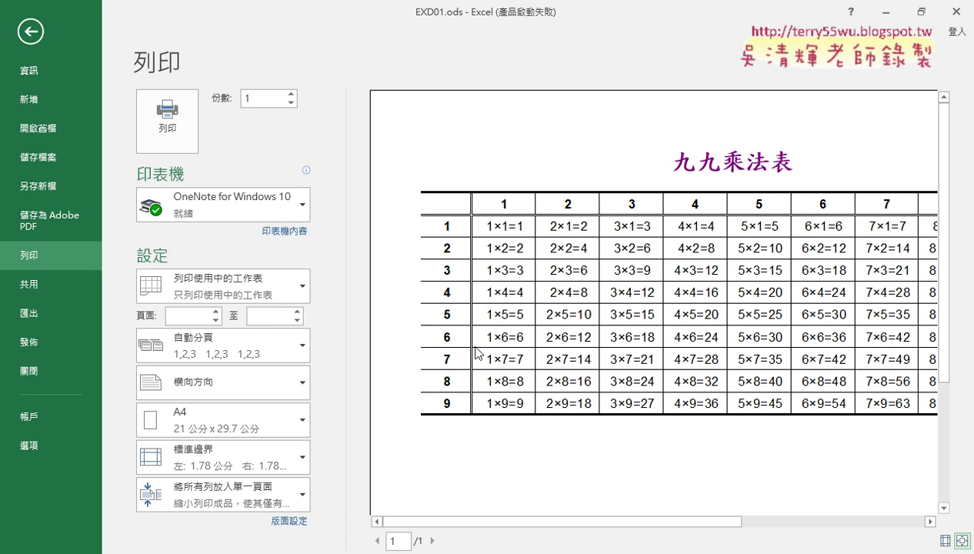
{"action": "mouse_move", "coordinate": [595, 523]}
{"action": "left_mouse_down"}
{"action": "mouse_move", "coordinate": [812, 529]}
{"action": "mouse_move", "coordinate": [543, 523]}
{"action": "left_mouse_up"}
{"action": "left_click_drag", "start_coordinate": [479, 524], "coordinate": [669, 524]}
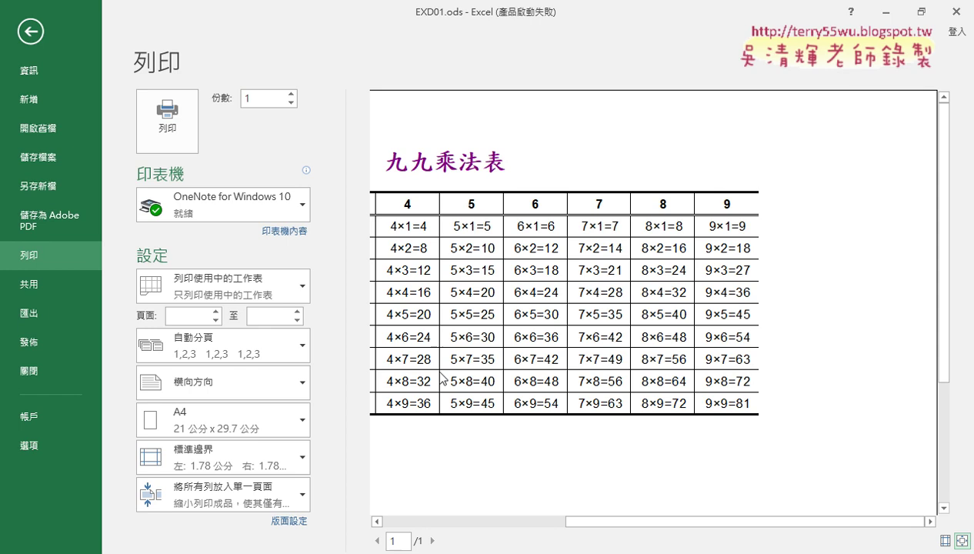
{"action": "key", "text": "Escape"}
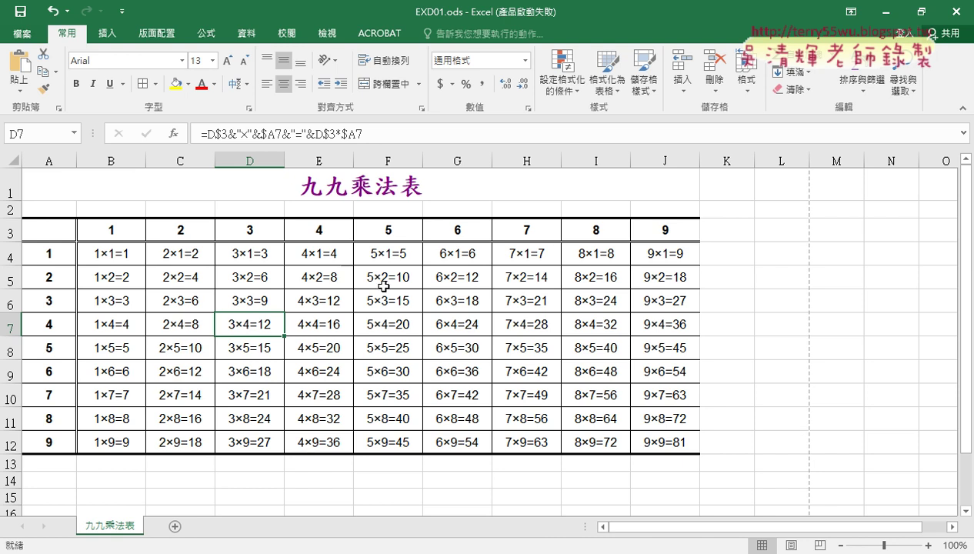
{"action": "key", "text": "alt+Tab"}
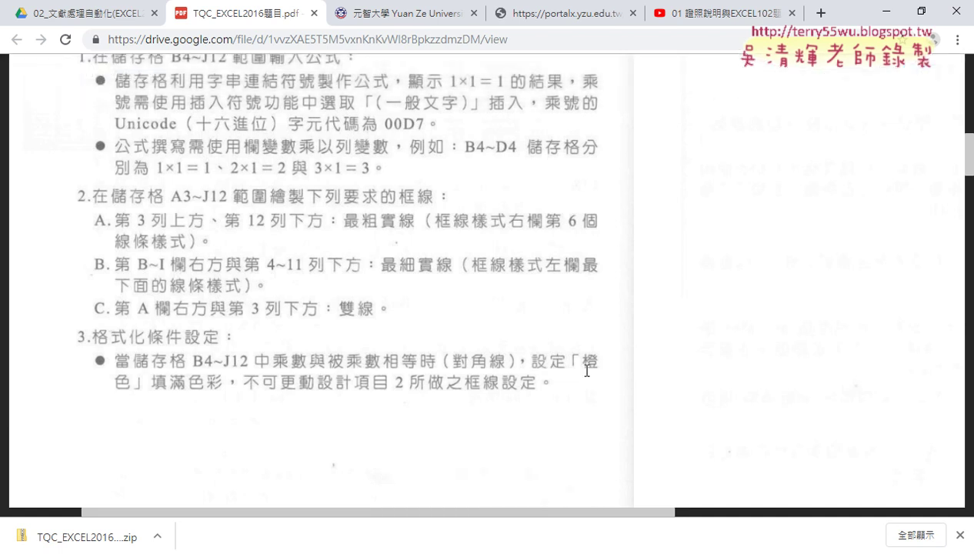
{"action": "key", "text": "alt+Tab"}
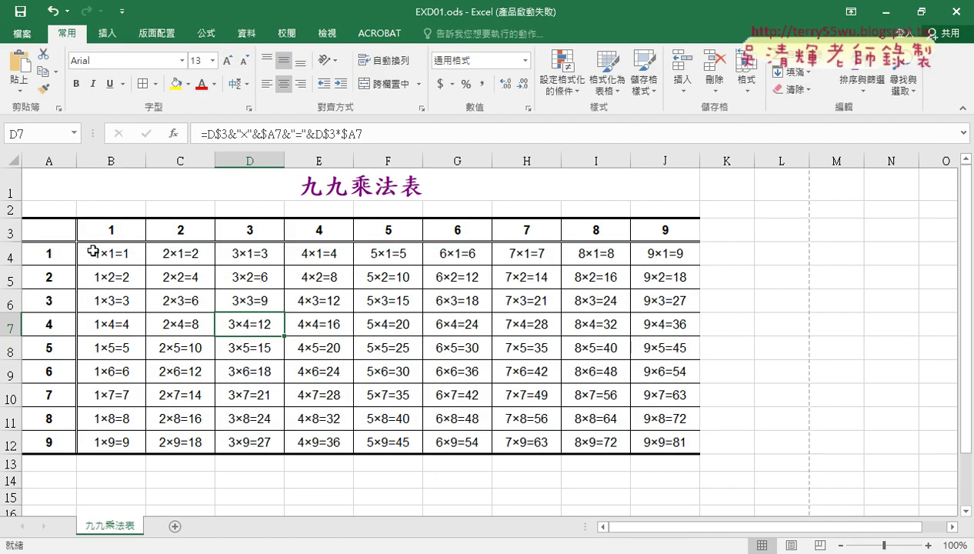
{"action": "left_click", "coordinate": [110, 254]}
{"action": "left_click", "coordinate": [186, 278]}
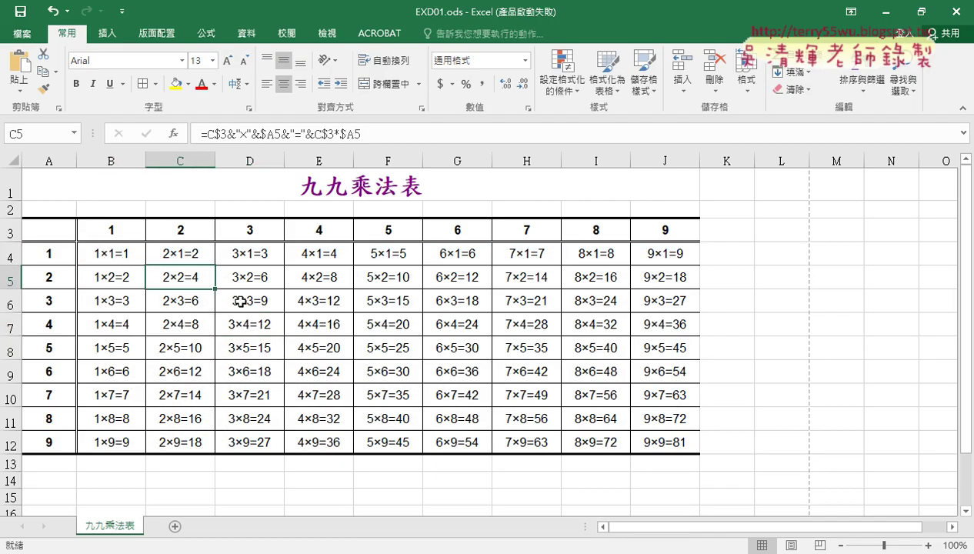
{"action": "left_click", "coordinate": [239, 299]}
{"action": "left_click", "coordinate": [324, 324]}
{"action": "left_click", "coordinate": [396, 359]}
{"action": "left_click", "coordinate": [450, 373]}
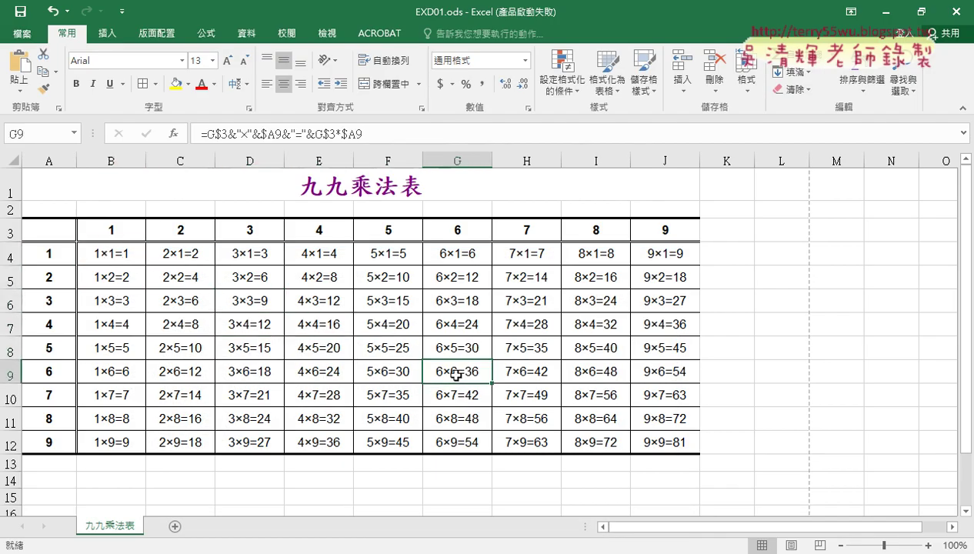
{"action": "left_click", "coordinate": [522, 394]}
{"action": "left_click", "coordinate": [596, 420]}
{"action": "left_click", "coordinate": [650, 437]}
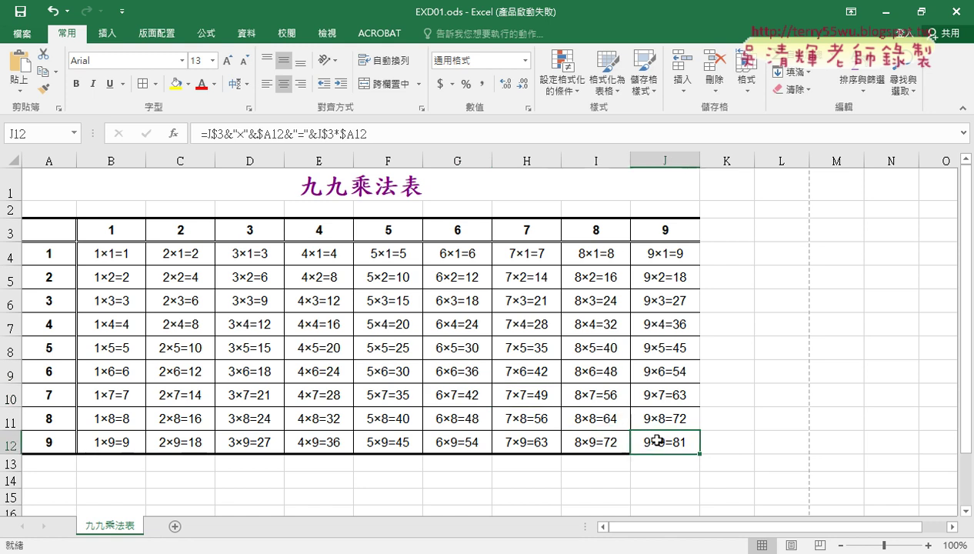
{"action": "left_click", "coordinate": [108, 254]}
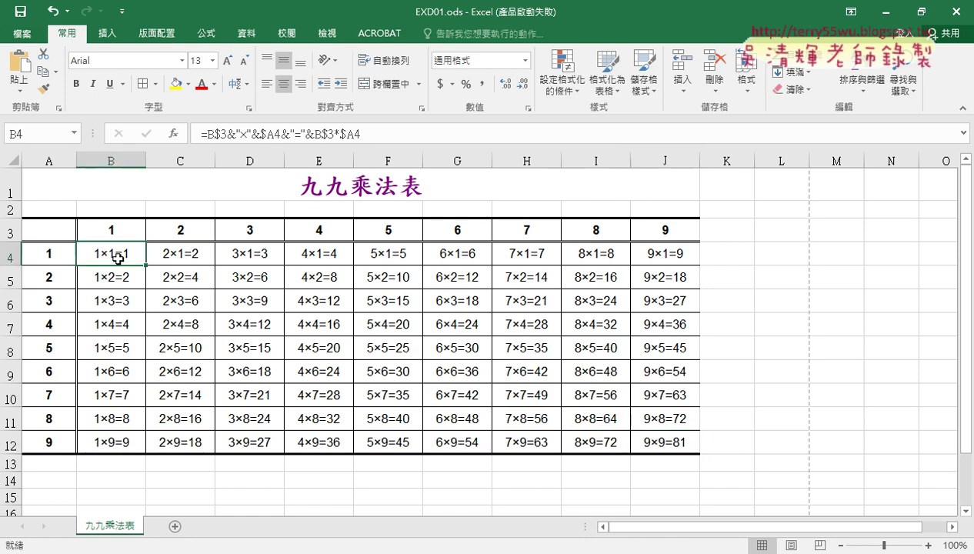
- Fill cell B4 (1×1=1) orange and pick up its format with Format Painter for repeated use
{"action": "left_click", "coordinate": [189, 84]}
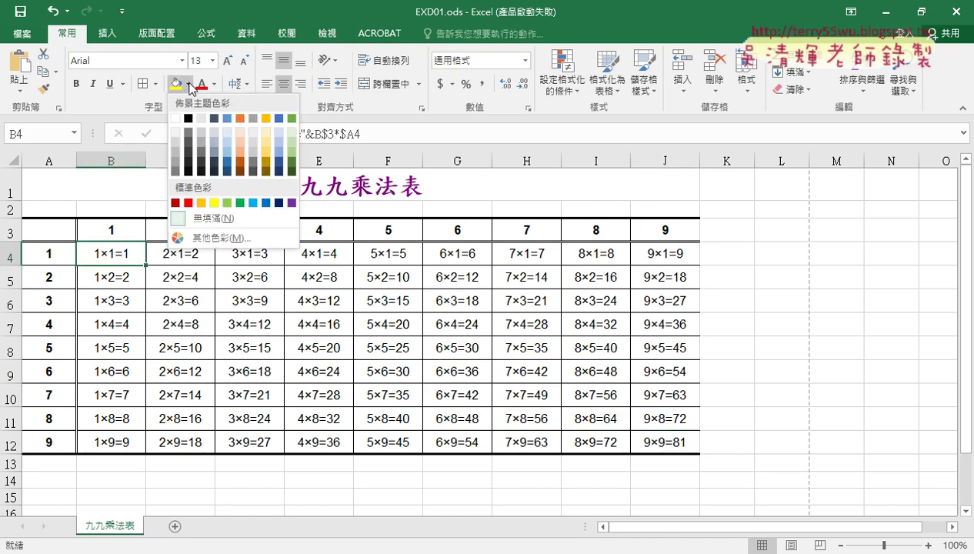
{"action": "left_click", "coordinate": [201, 203]}
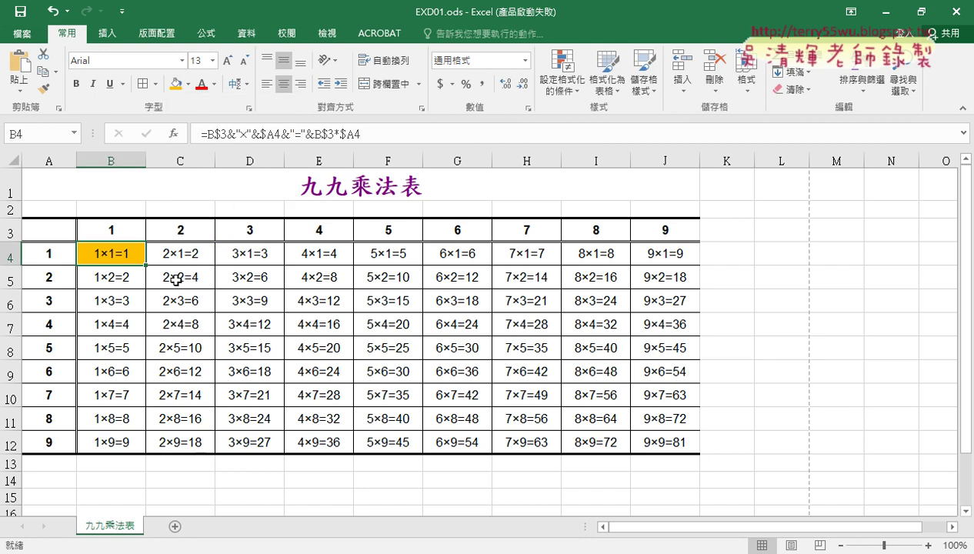
{"action": "left_click", "coordinate": [47, 94]}
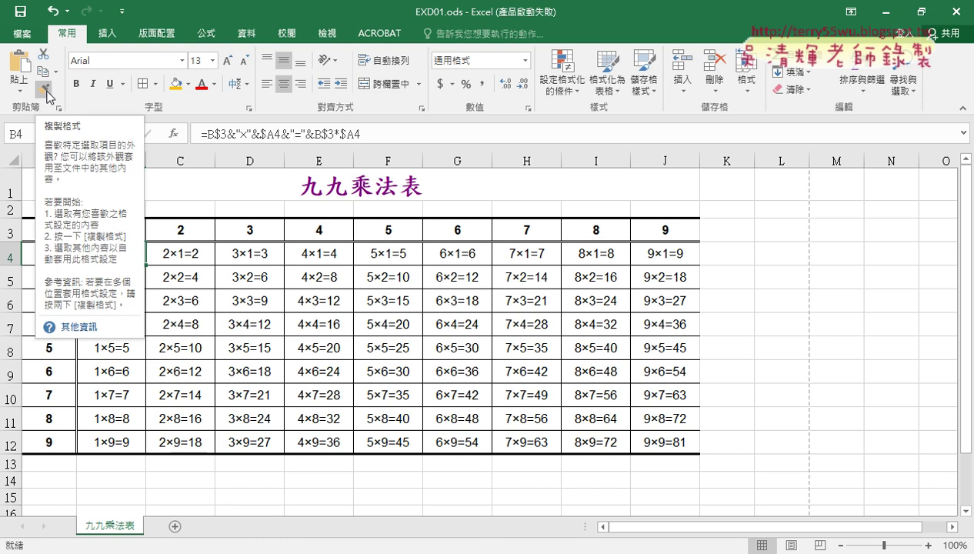
- Copy the orange fill to diagonal cells C5, D6, E7, F8, G9, H10, I11 and J12
{"action": "left_click", "coordinate": [180, 276]}
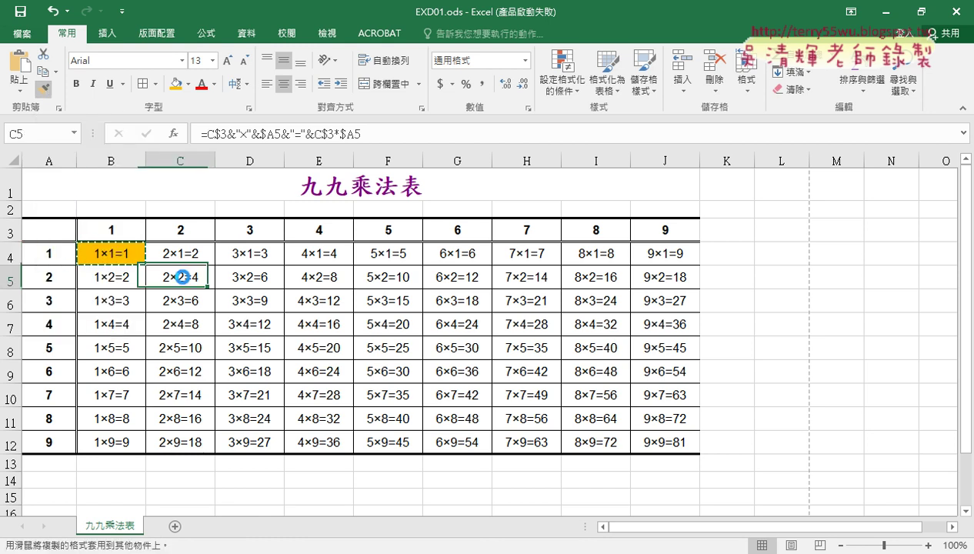
{"action": "left_click", "coordinate": [249, 300]}
{"action": "left_click", "coordinate": [320, 331]}
{"action": "left_click", "coordinate": [383, 351]}
{"action": "left_click", "coordinate": [453, 371]}
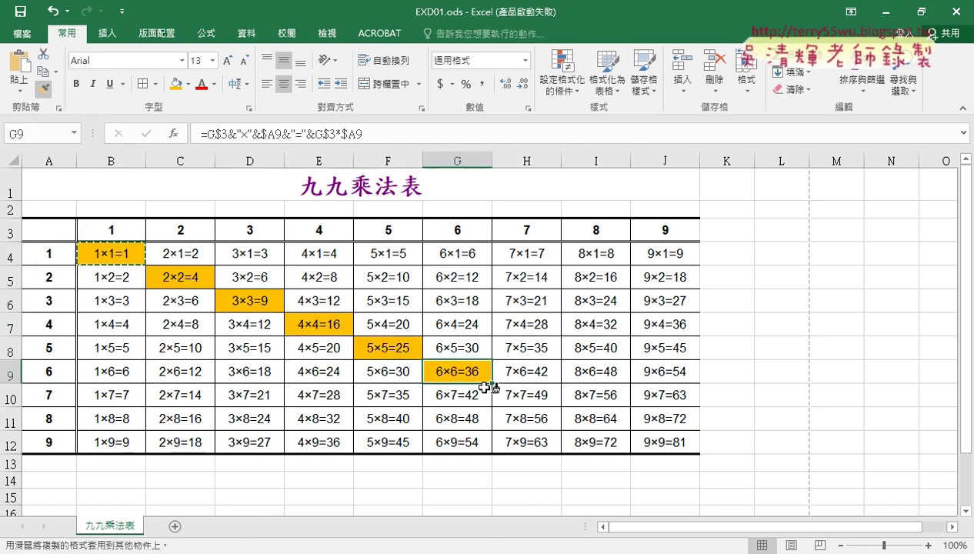
{"action": "left_click", "coordinate": [521, 394]}
{"action": "left_click", "coordinate": [595, 416]}
{"action": "left_click", "coordinate": [638, 441]}
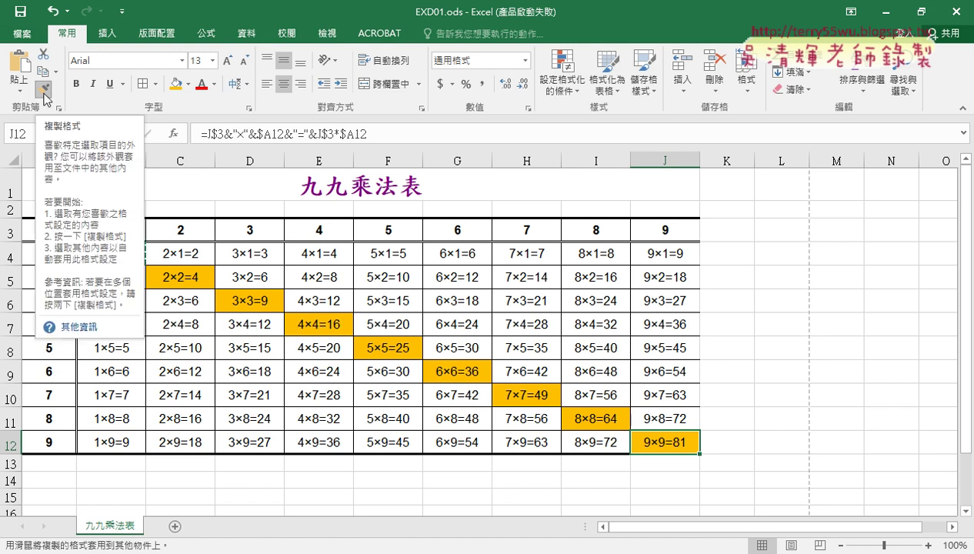
{"action": "left_click", "coordinate": [44, 90]}
{"action": "left_click", "coordinate": [561, 77]}
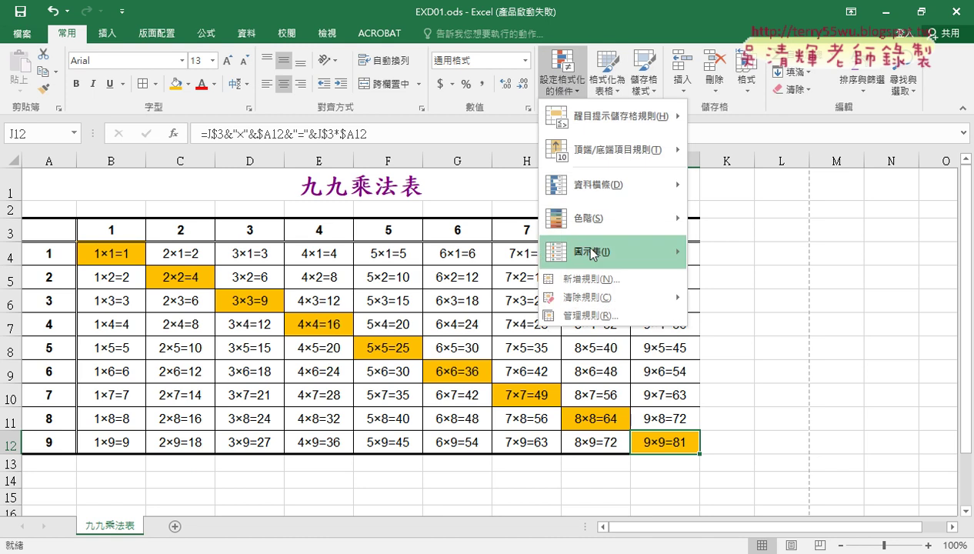
- Return to page 7 of the TQC_EXCEL2016題目.pdf task sheet in the browser
{"action": "mouse_move", "coordinate": [579, 295]}
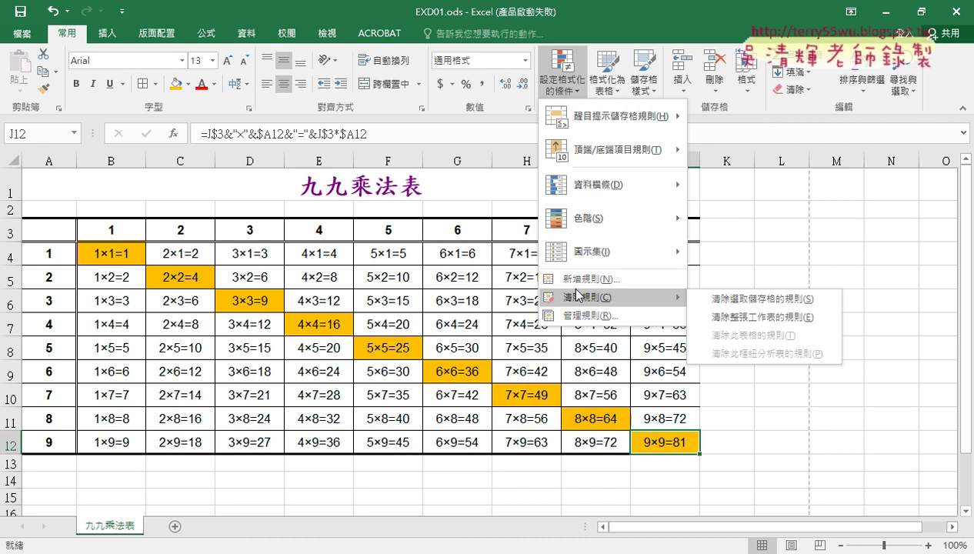
{"action": "key", "text": "alt+Tab"}
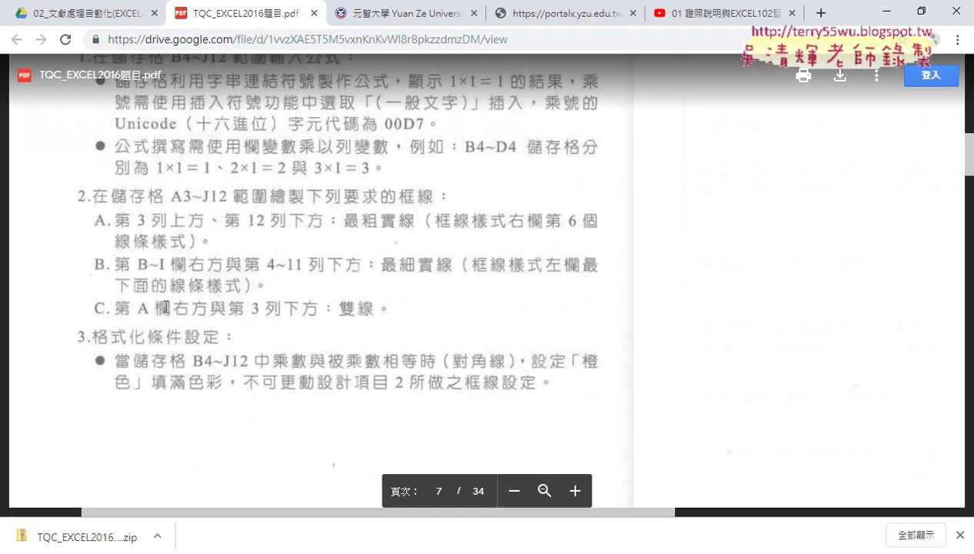